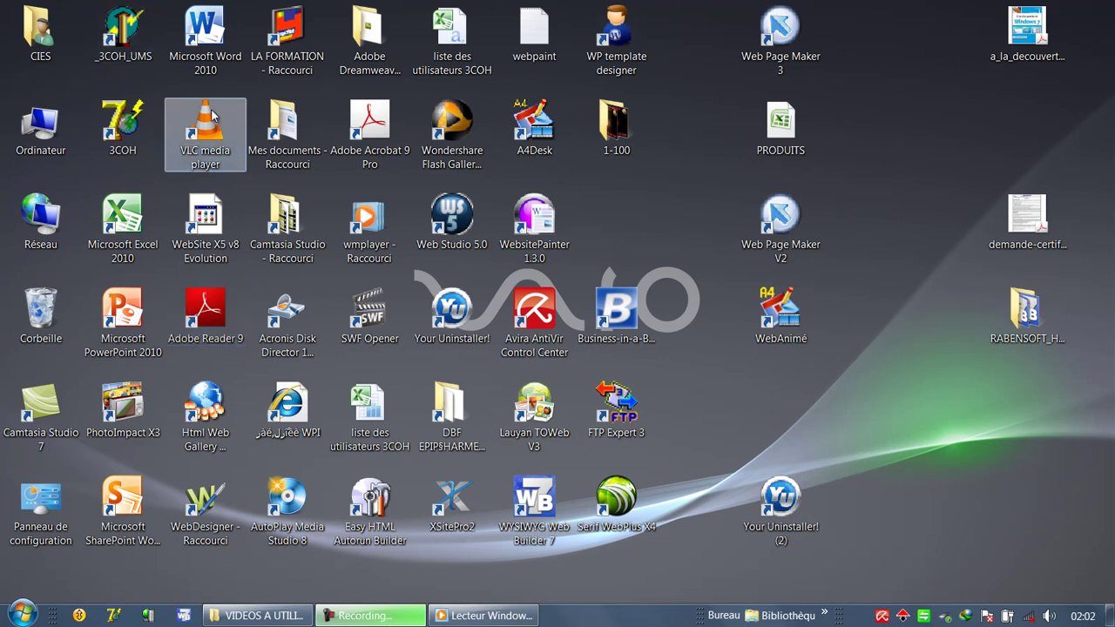
- Launch Microsoft Excel 2010 and, in its Open dialog, browse from the Desktop to the DBF EPIP§HARME folder
double_click(127, 226)
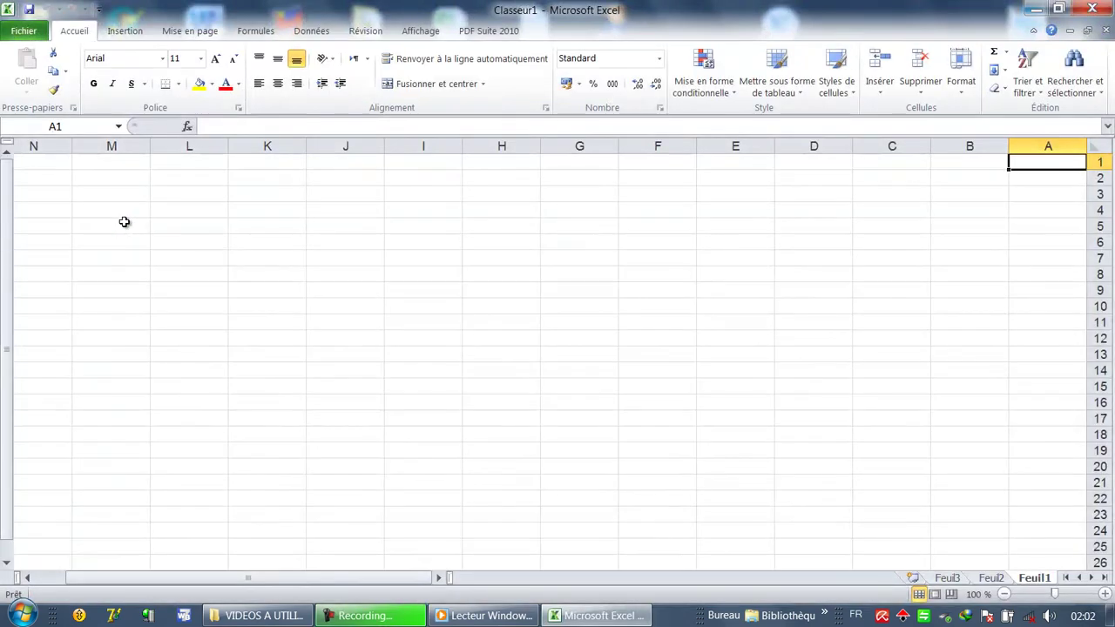
click(41, 33)
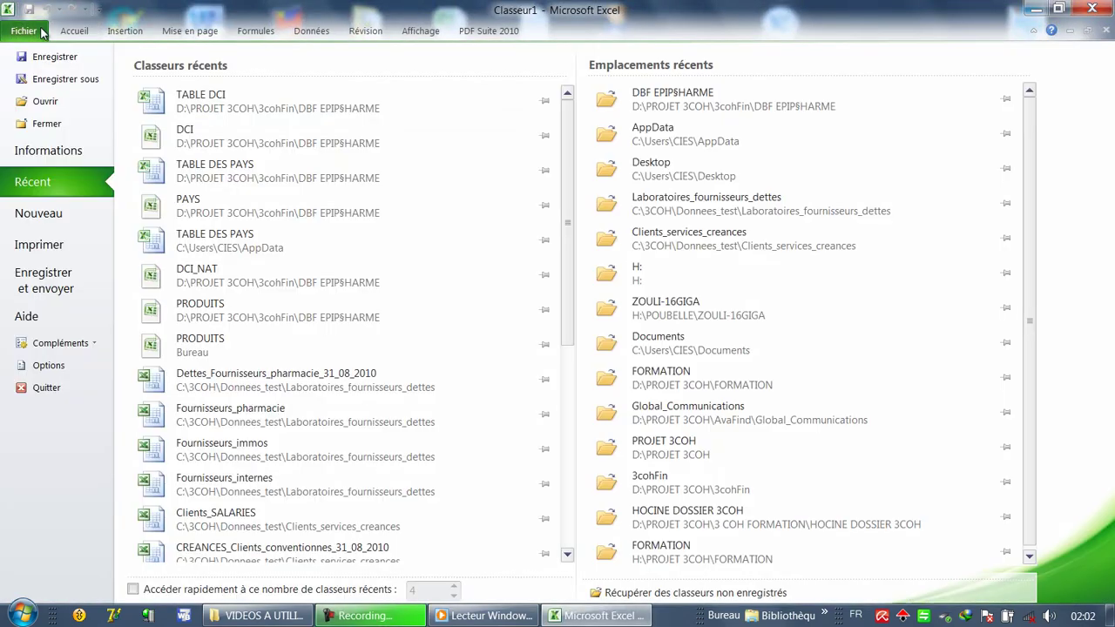
click(46, 102)
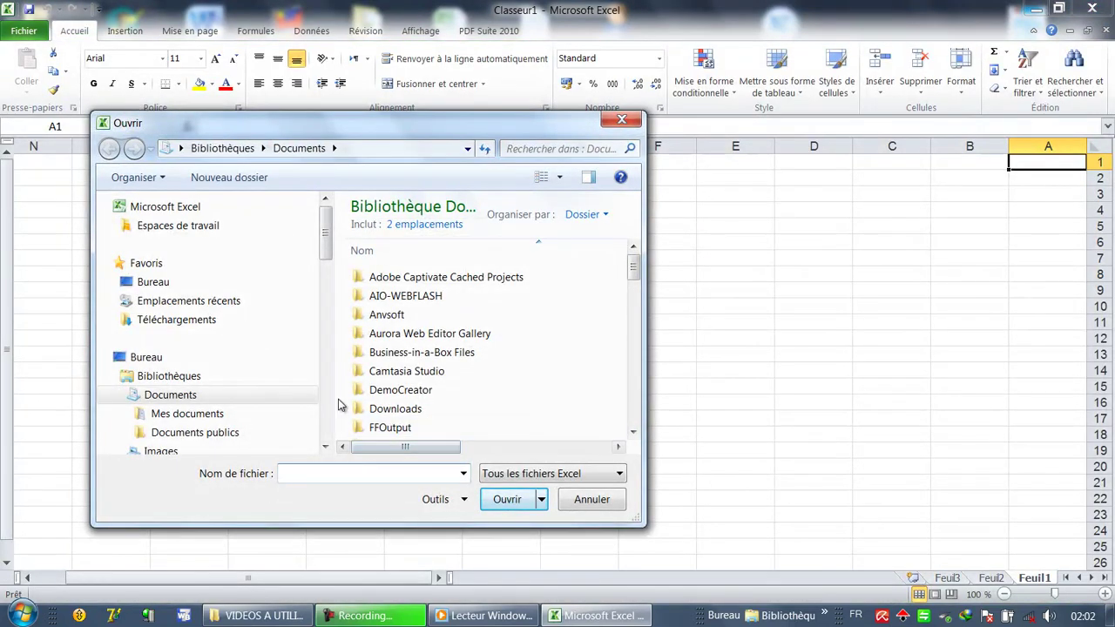
click(162, 358)
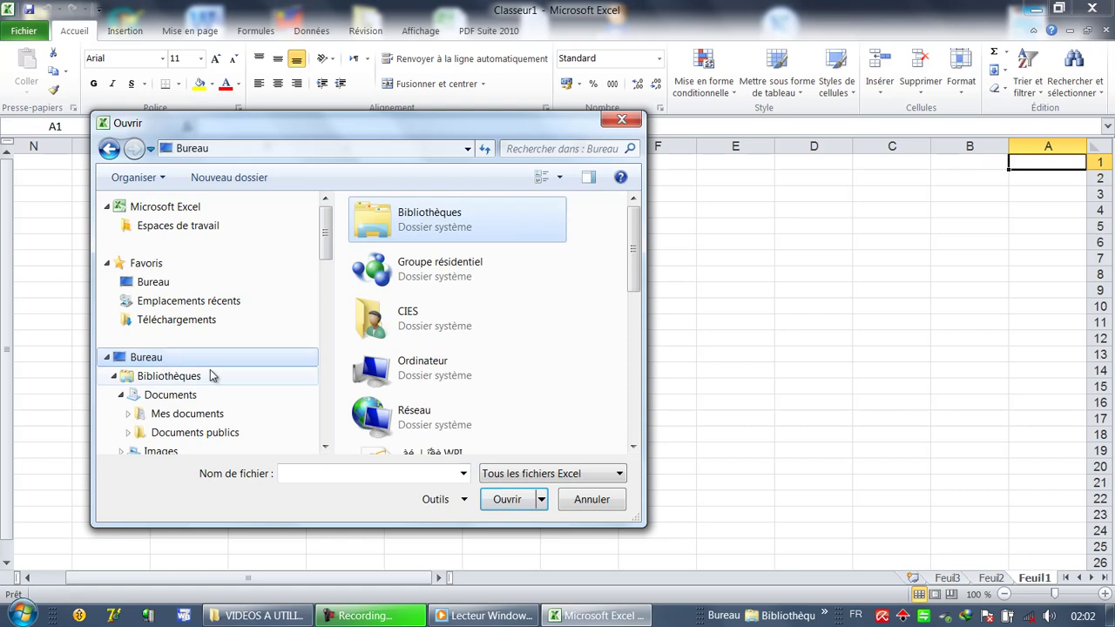
click(633, 433)
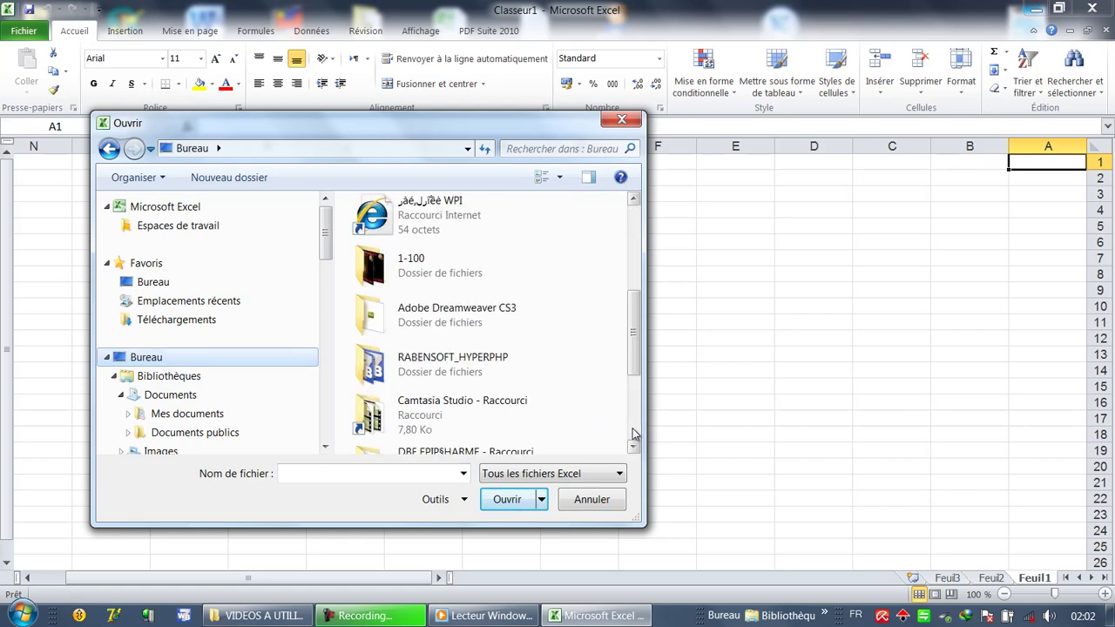
click(635, 442)
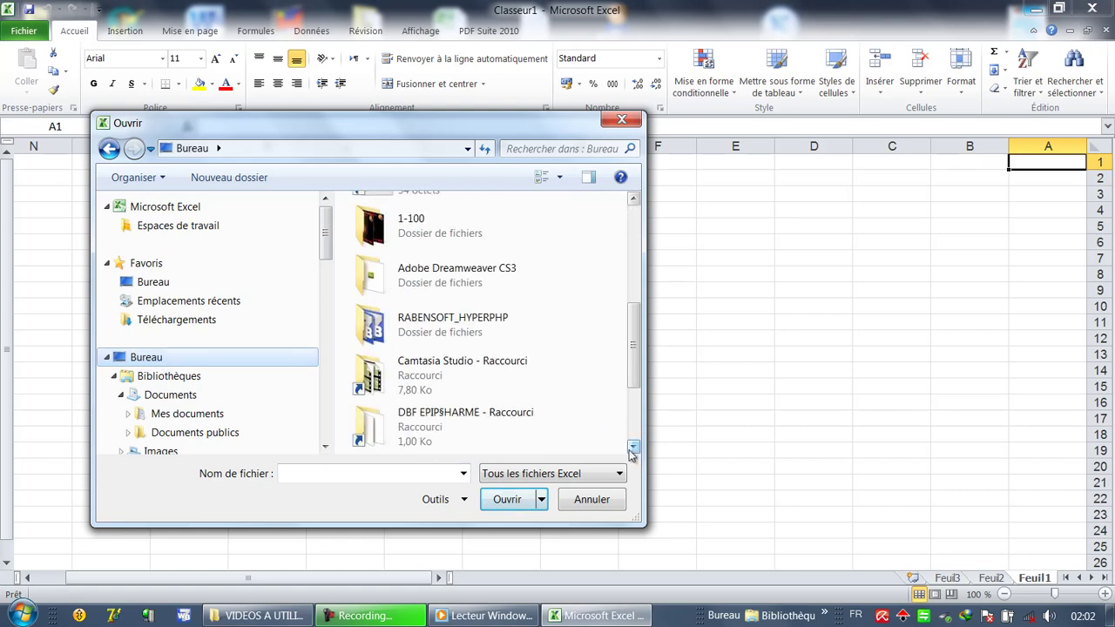
double_click(426, 420)
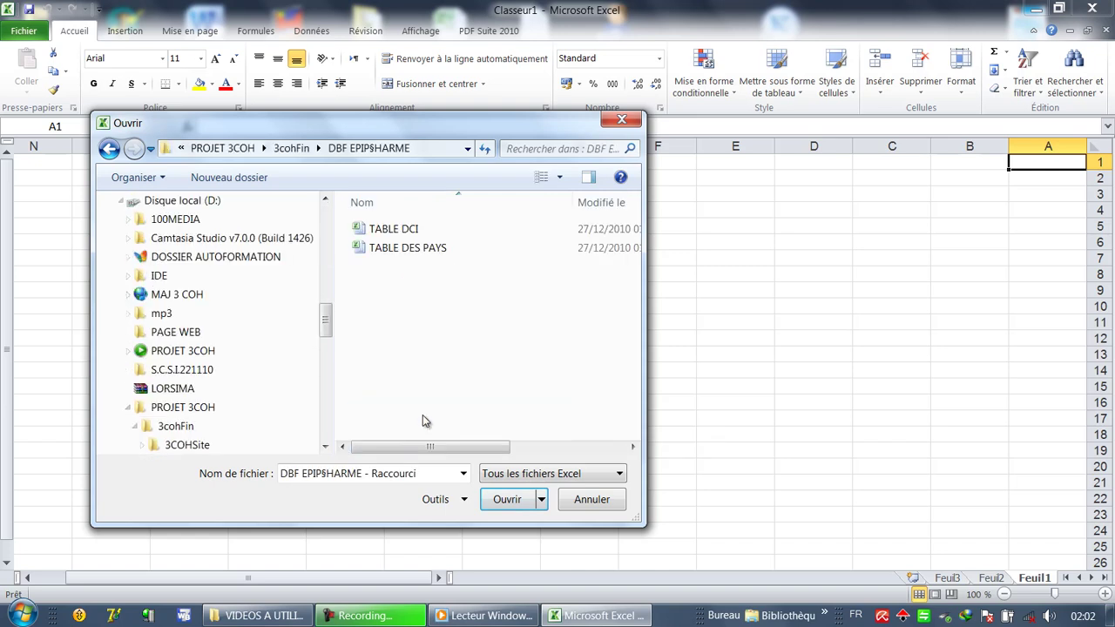
- Filter the folder's files with *.dbf and open the DCI database file
click(415, 476)
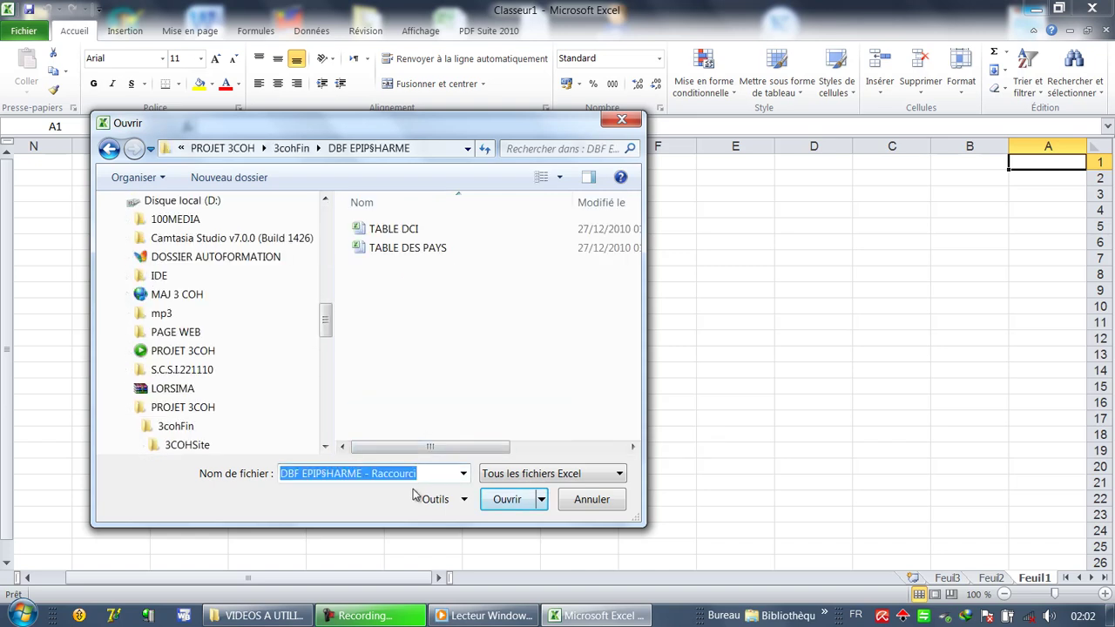
text(*)
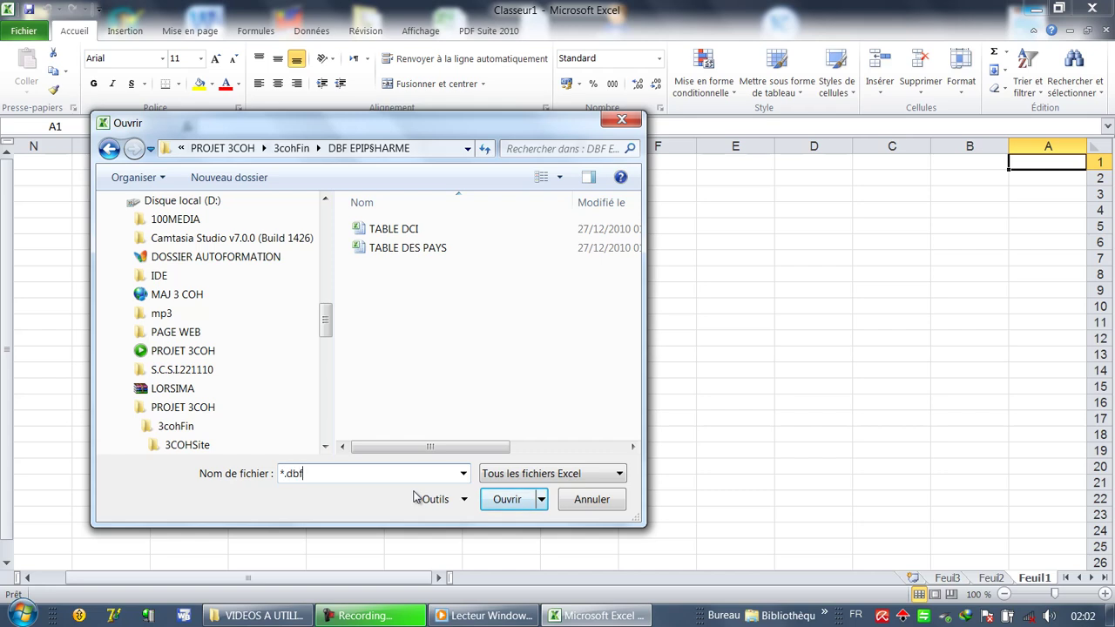
click(509, 511)
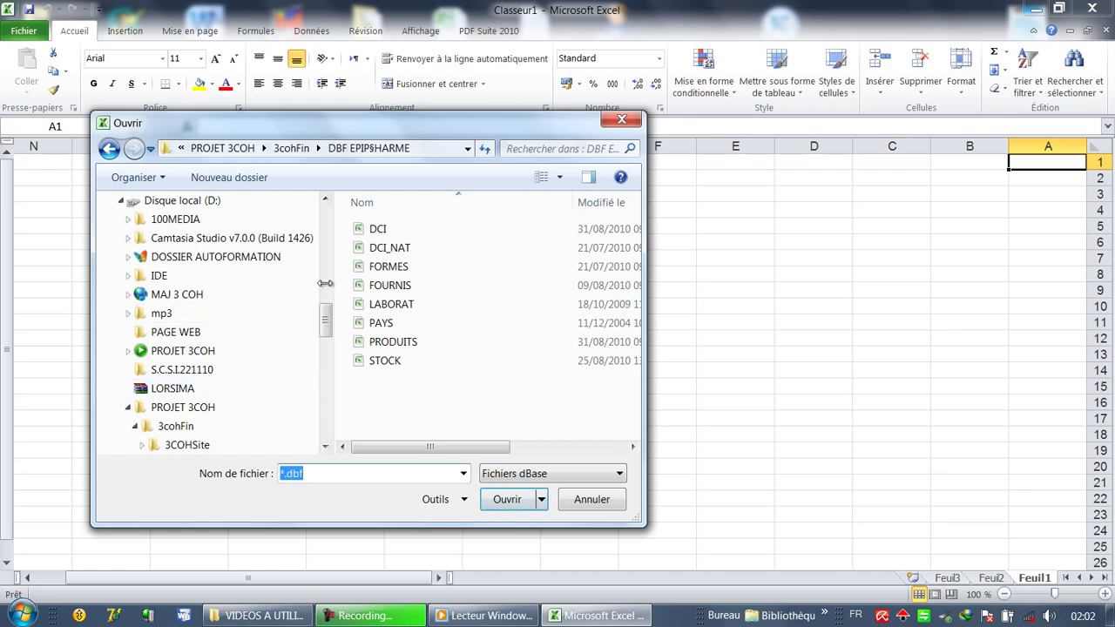
double_click(375, 231)
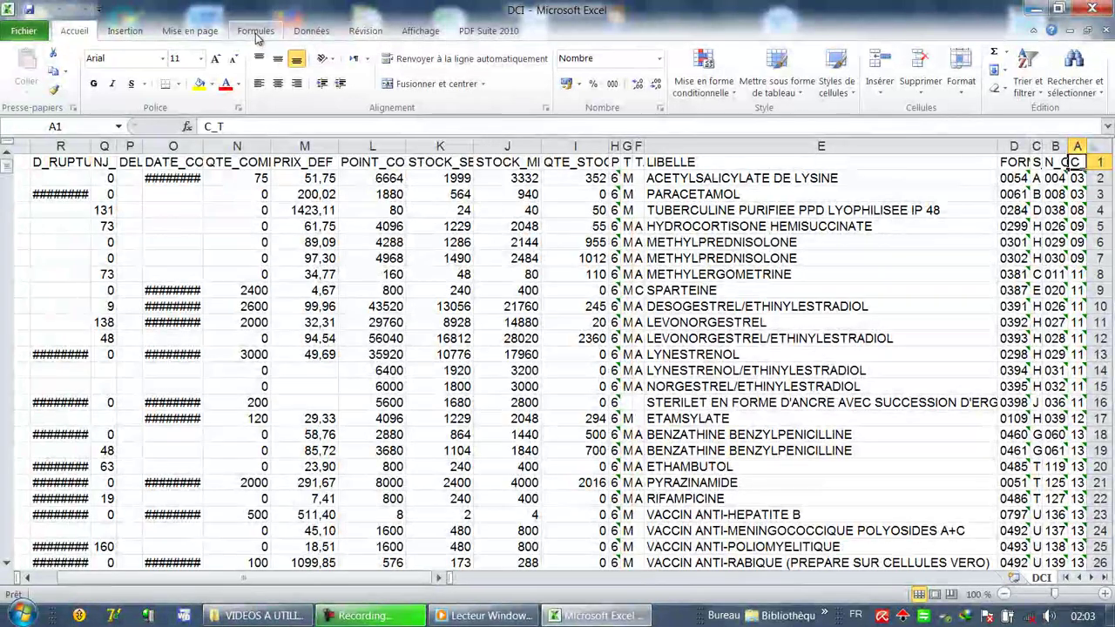
- Switch the DCI sheet from right-to-left to left-to-right layout
click(266, 32)
click(192, 31)
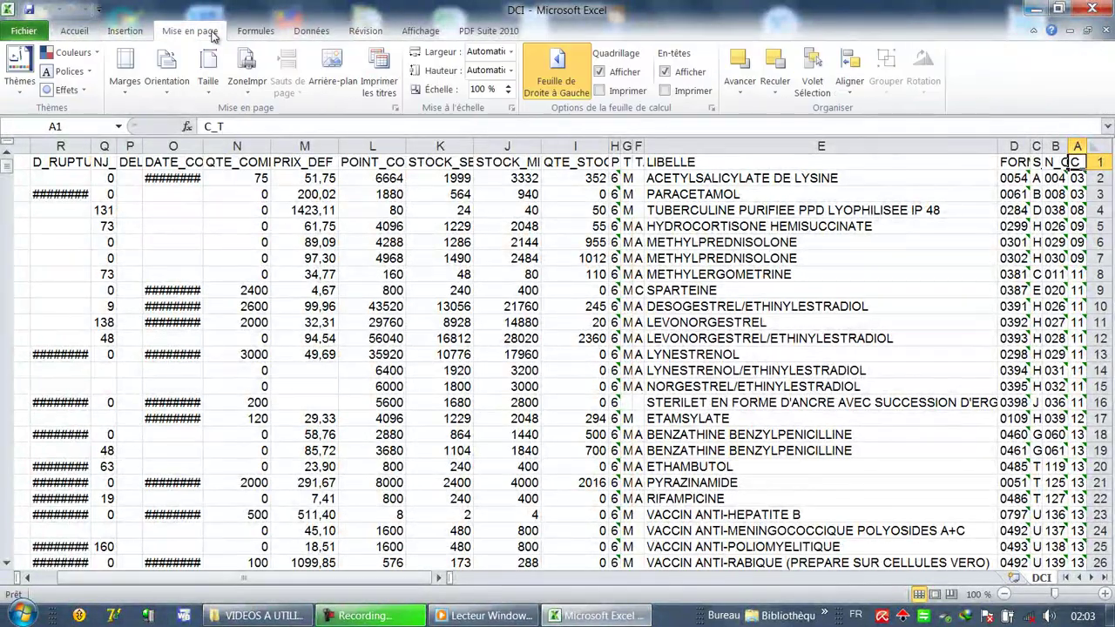
click(126, 32)
click(256, 31)
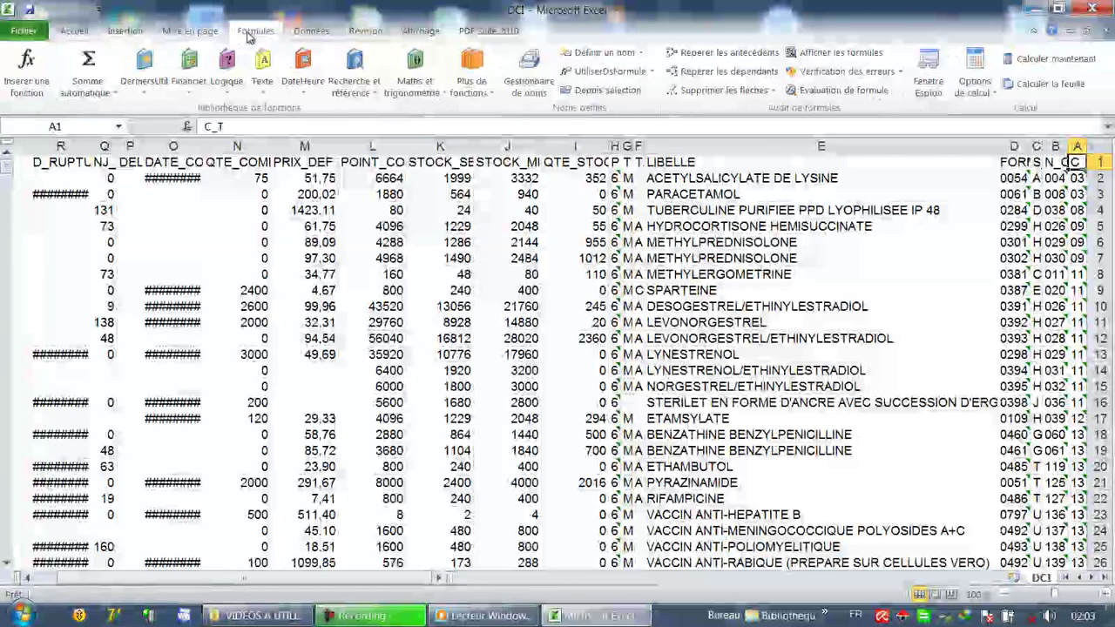
click(296, 33)
click(365, 33)
click(403, 35)
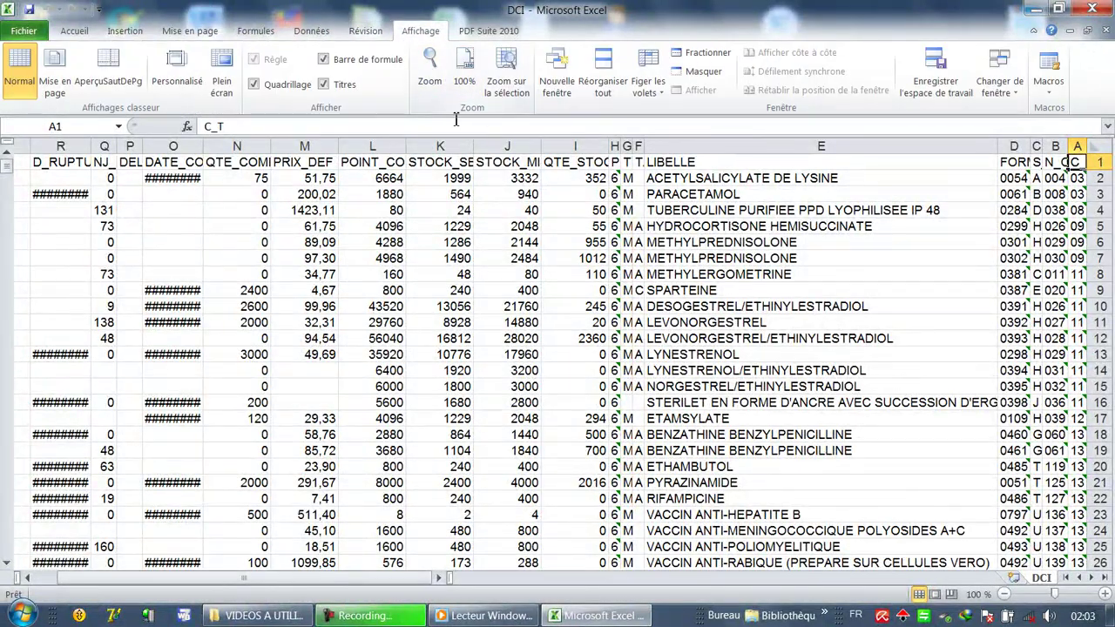
click(310, 35)
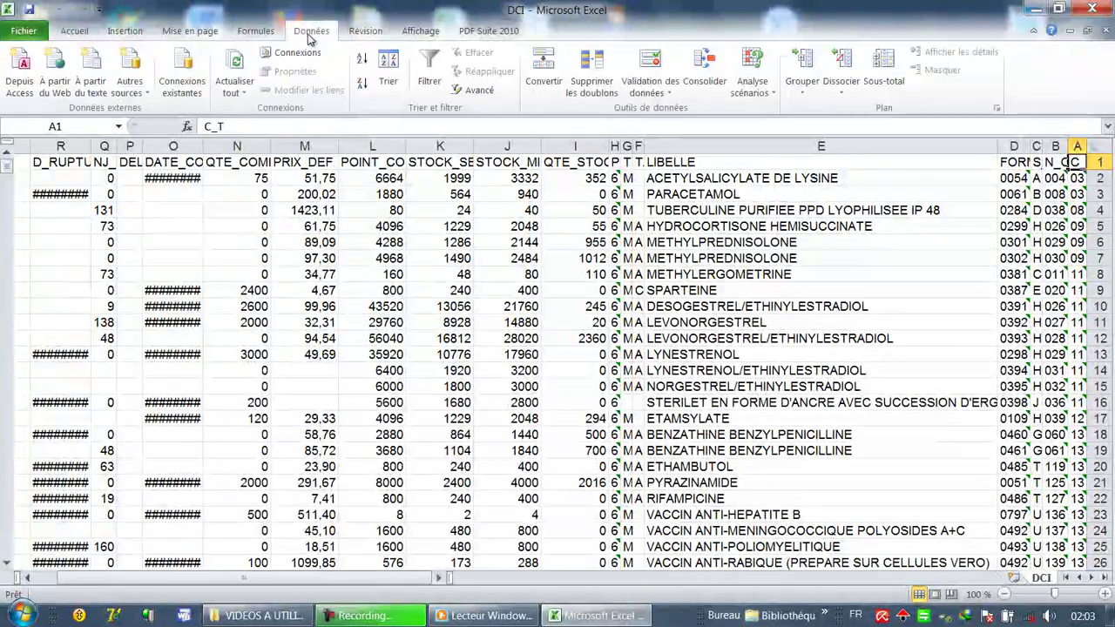
click(259, 35)
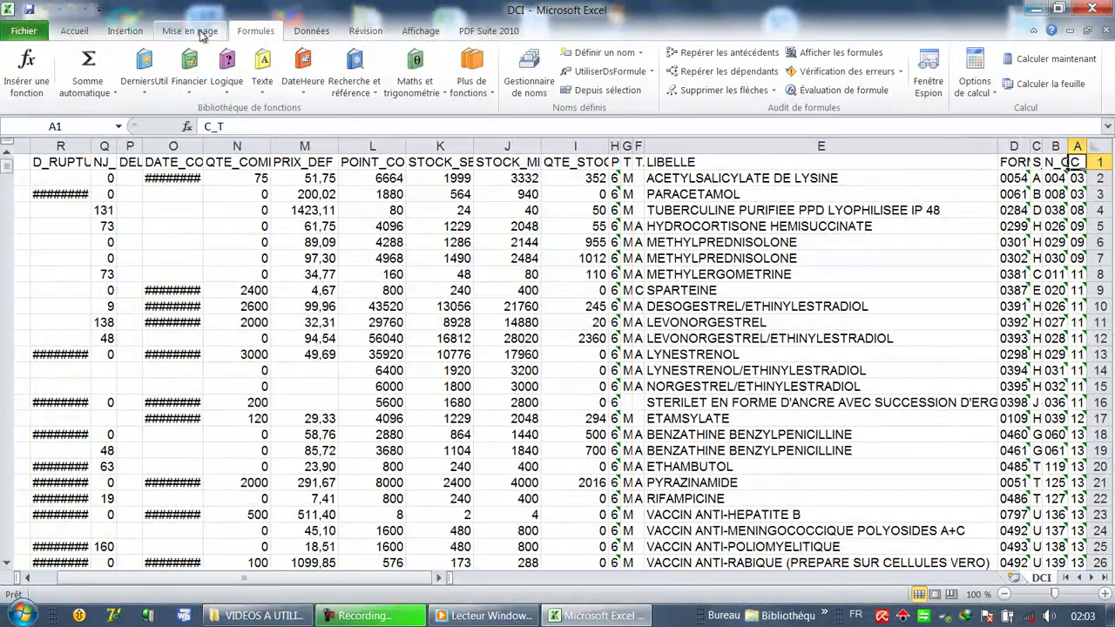
click(199, 35)
click(557, 68)
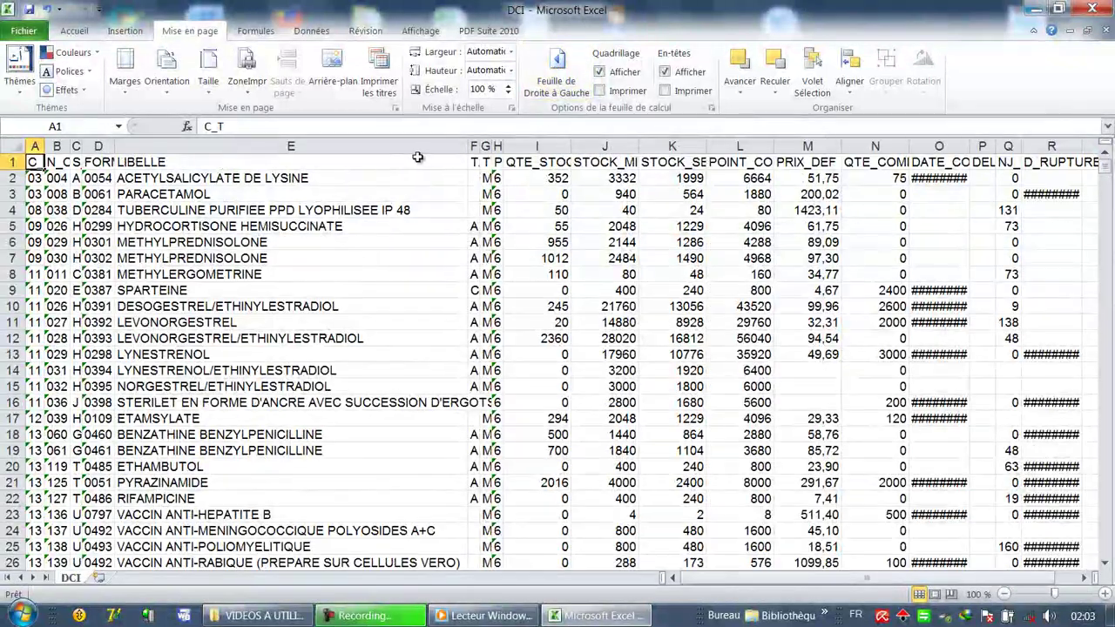
- Delete all columns from TABLEAU (column F) through column S
click(485, 147)
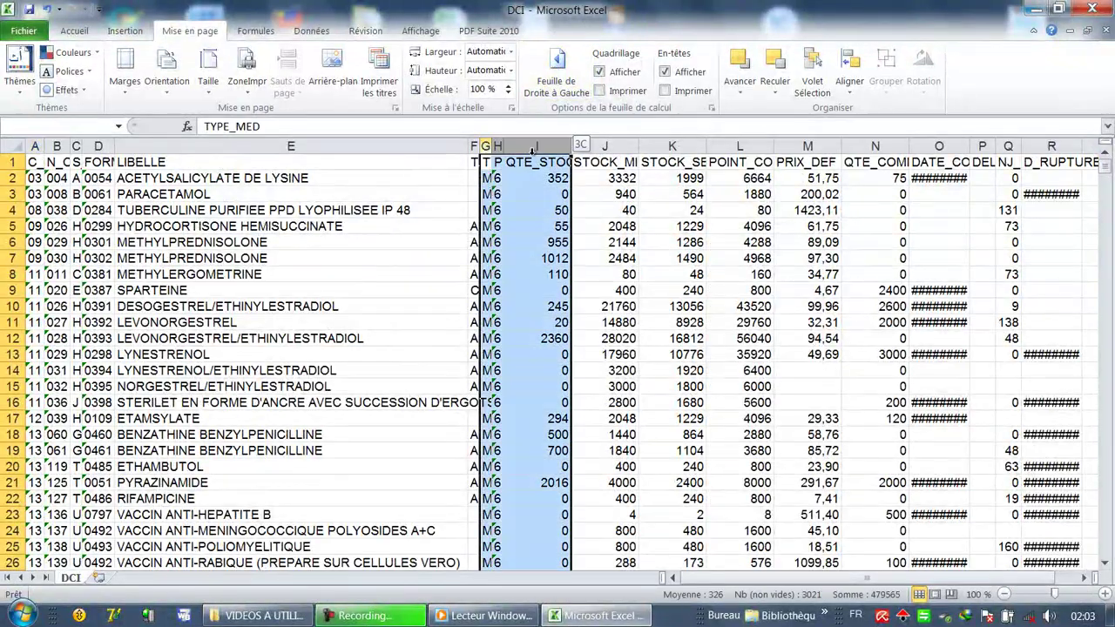
click(497, 147)
drag(481, 146, 557, 147)
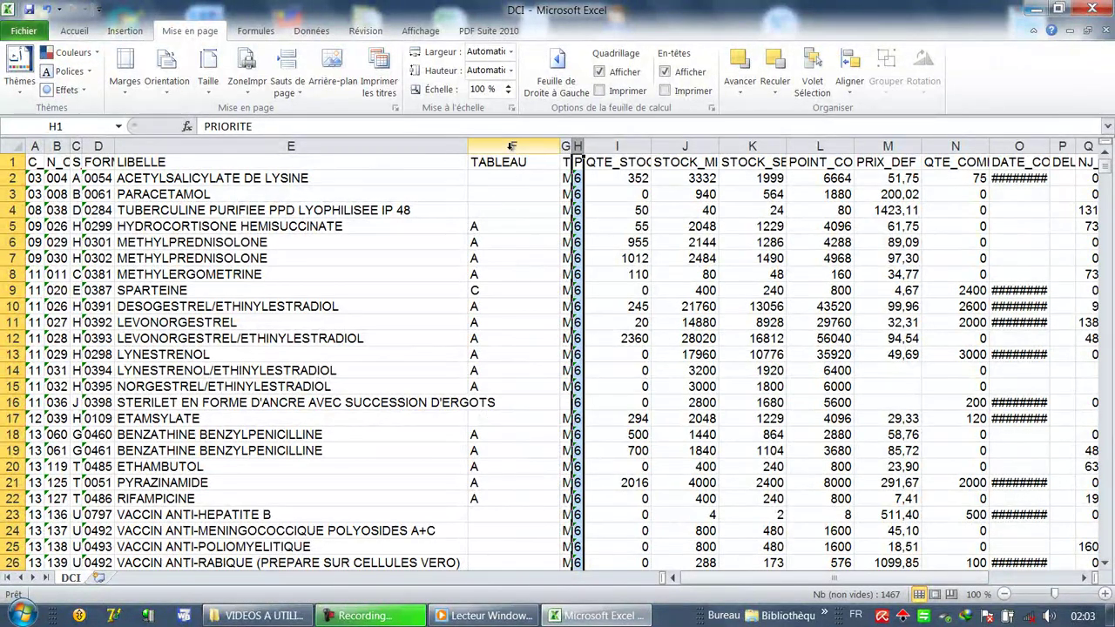
click(512, 146)
drag(512, 147, 741, 148)
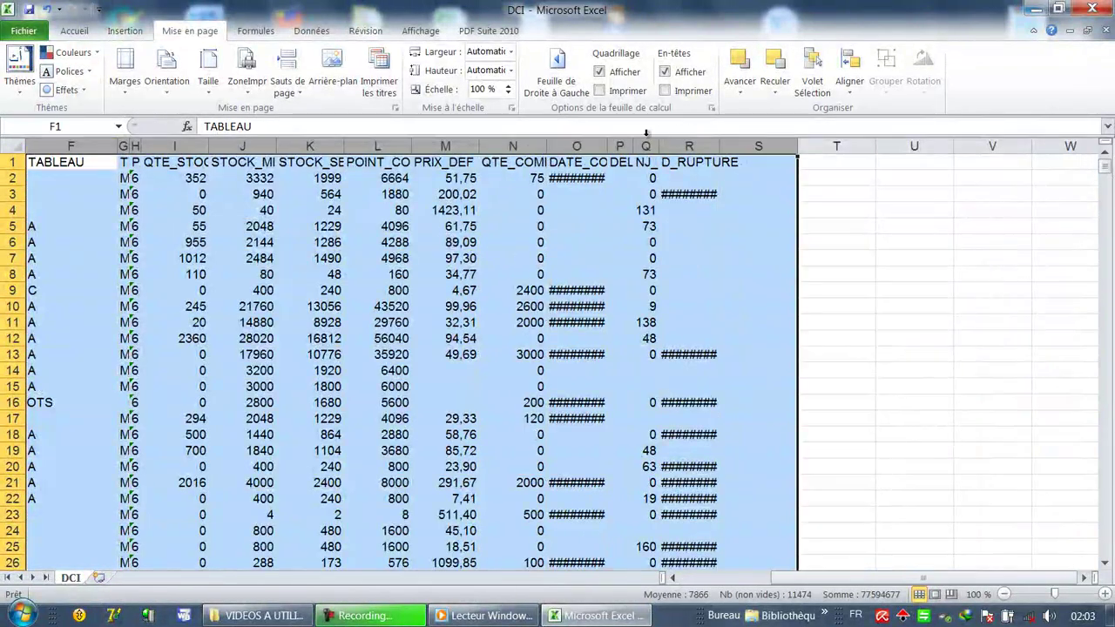
right_click(575, 145)
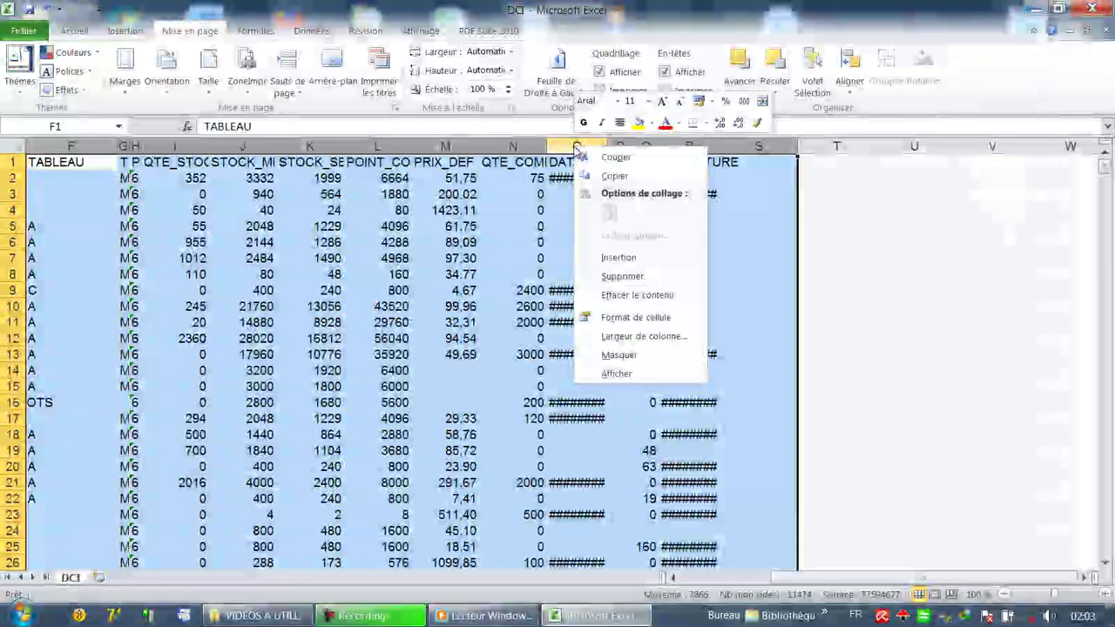
click(625, 273)
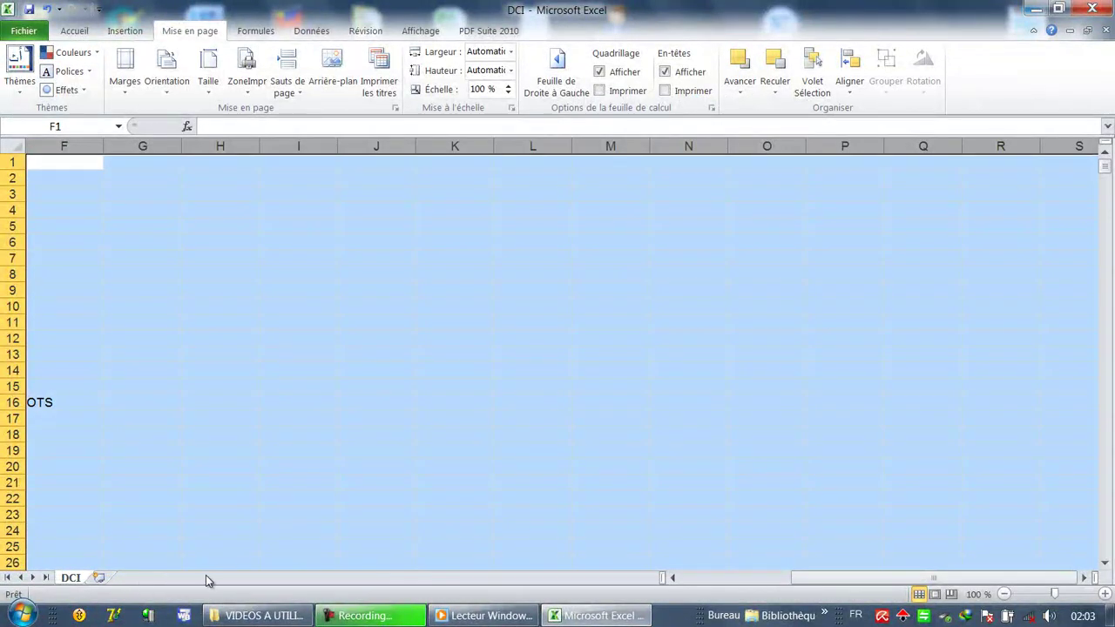
- Widen columns A to E so that their headings and the longest LIBELLE entries fit, and deselect the empty columns
click(695, 579)
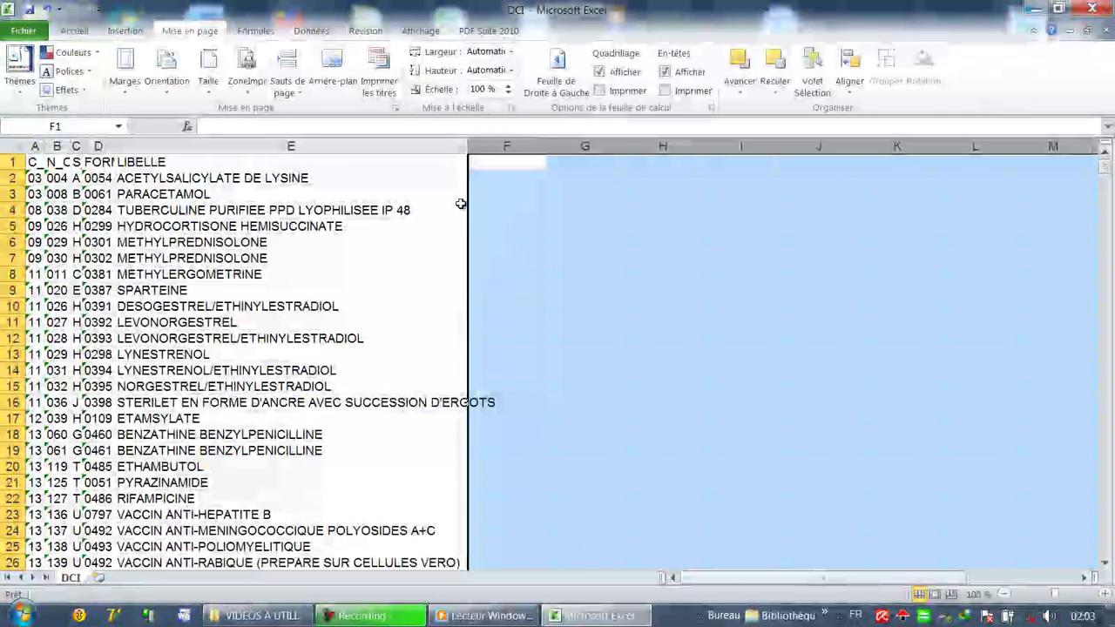
drag(469, 149, 526, 150)
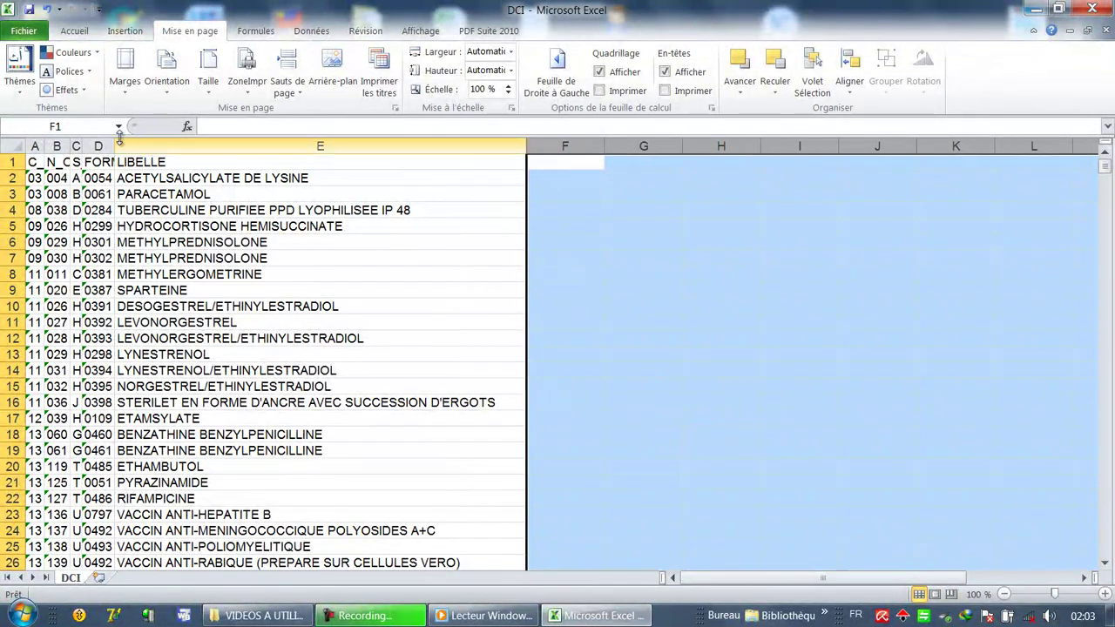
drag(117, 147, 197, 148)
drag(84, 147, 148, 149)
drag(69, 147, 133, 146)
drag(47, 145, 102, 148)
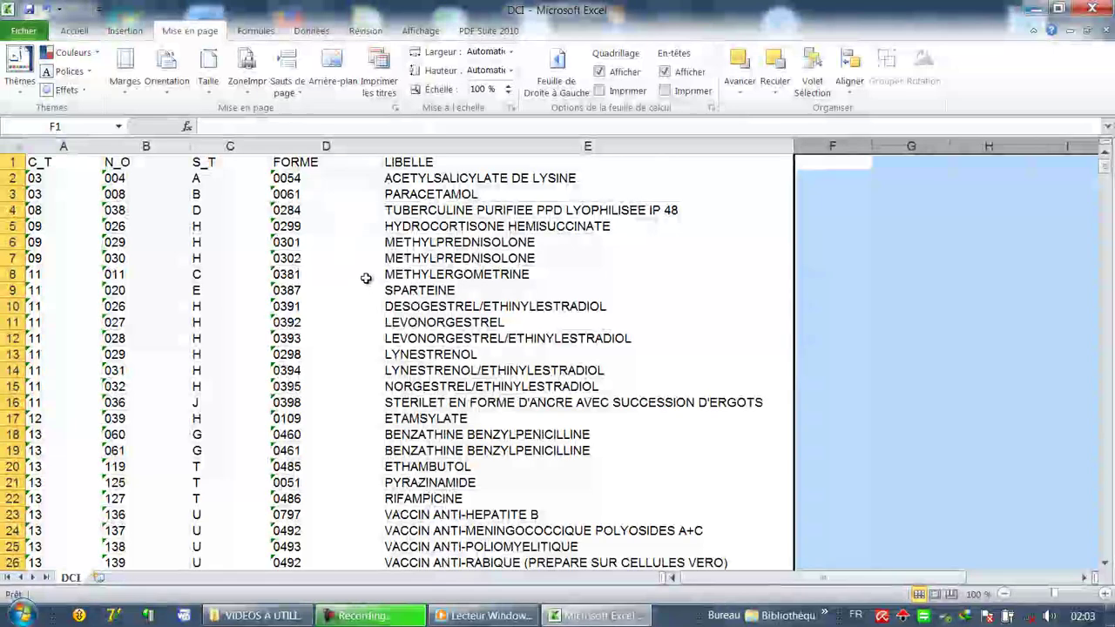
click(953, 287)
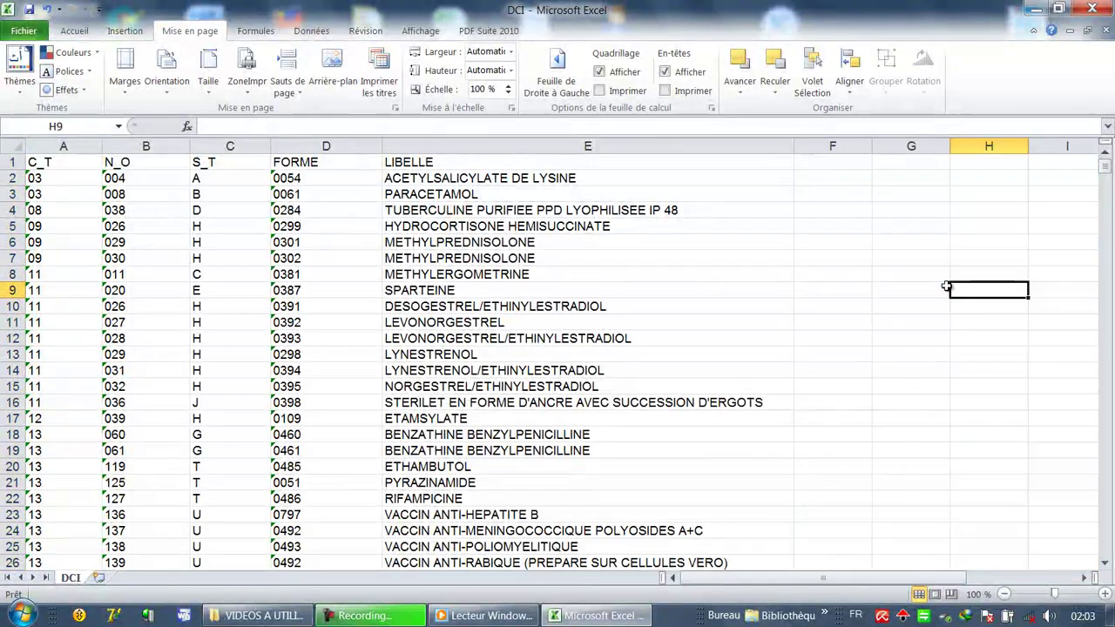
click(327, 146)
right_click(328, 146)
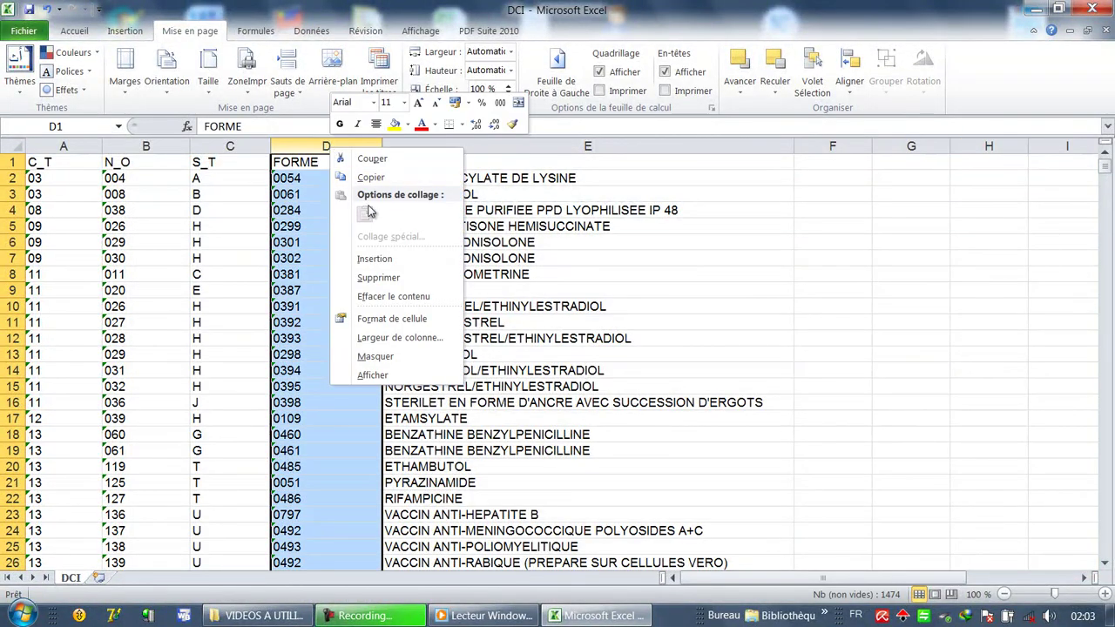
click(371, 159)
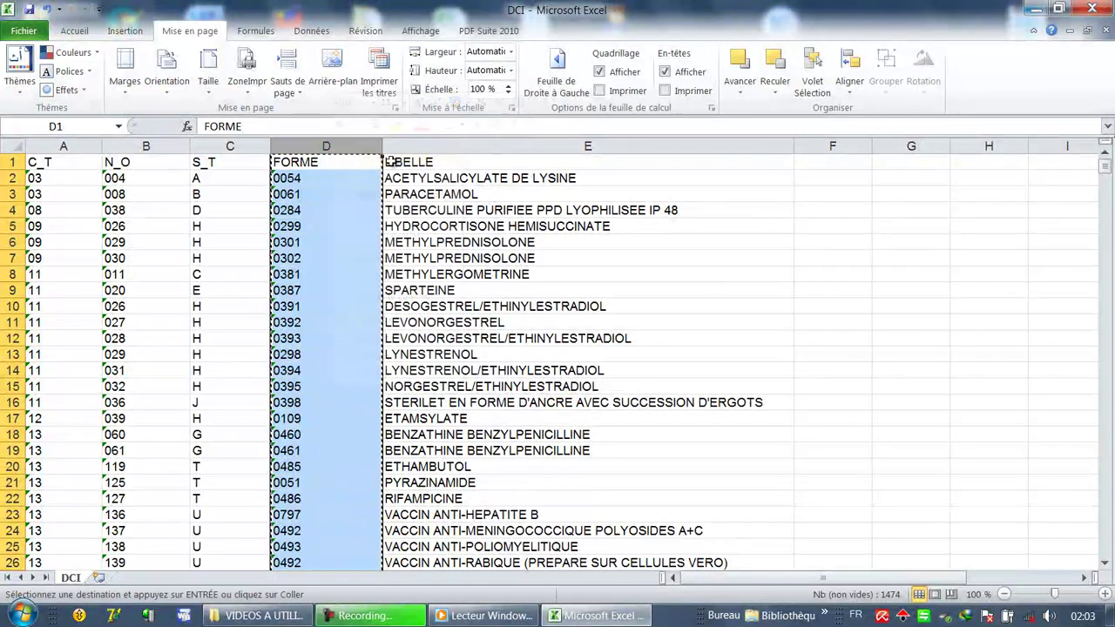
click(828, 161)
right_click(829, 166)
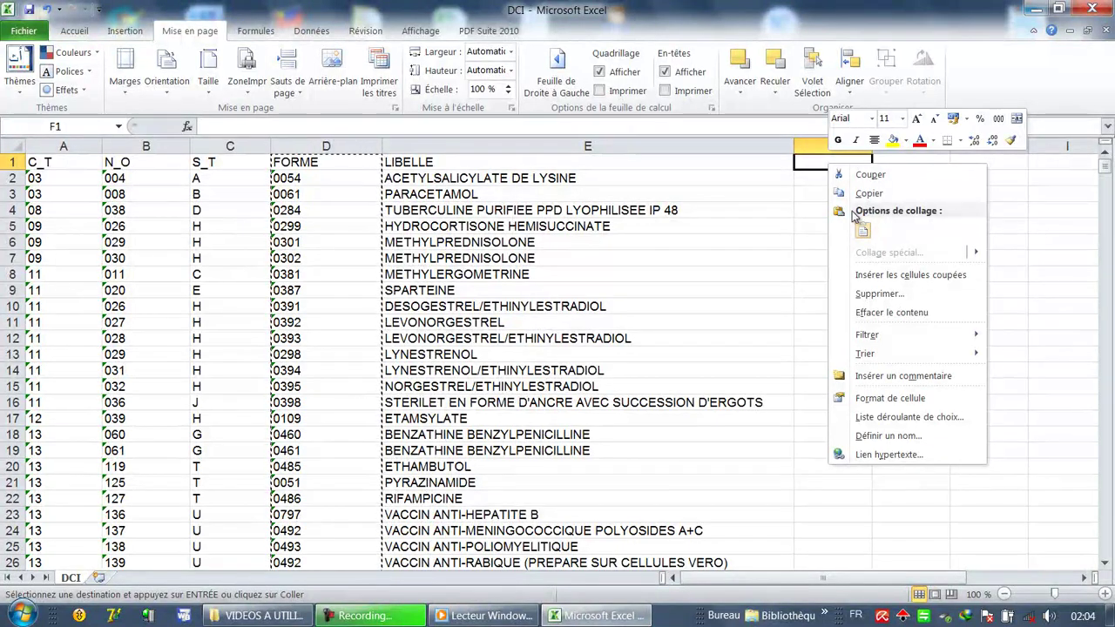
click(798, 162)
right_click(806, 163)
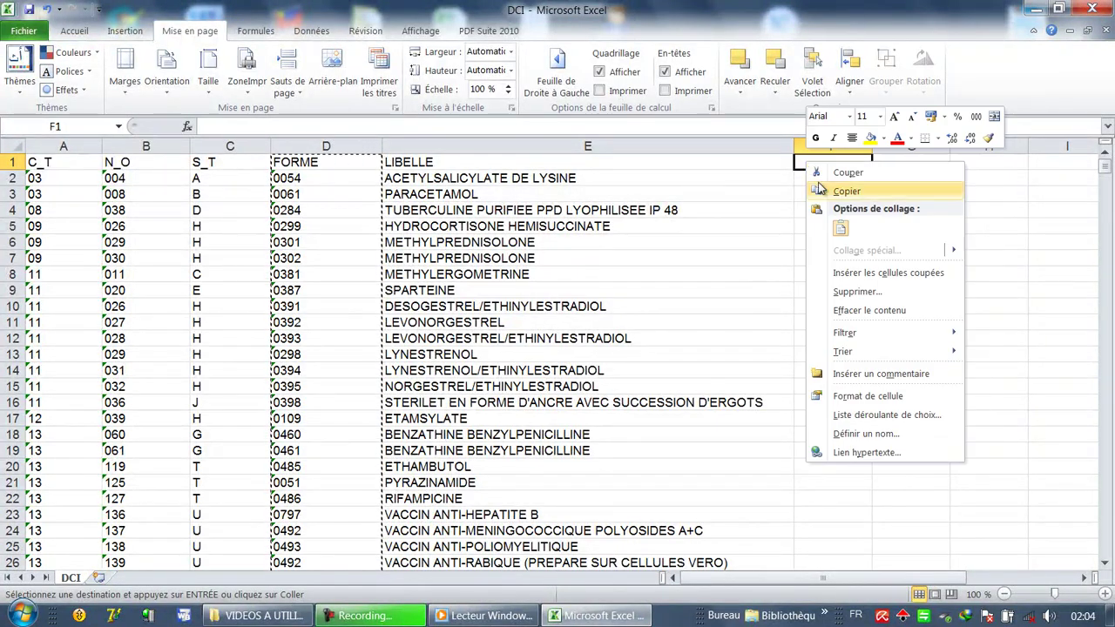
- Cut the FORME column and insert it at F1, directly after the LIBELLE column
click(324, 144)
right_click(326, 146)
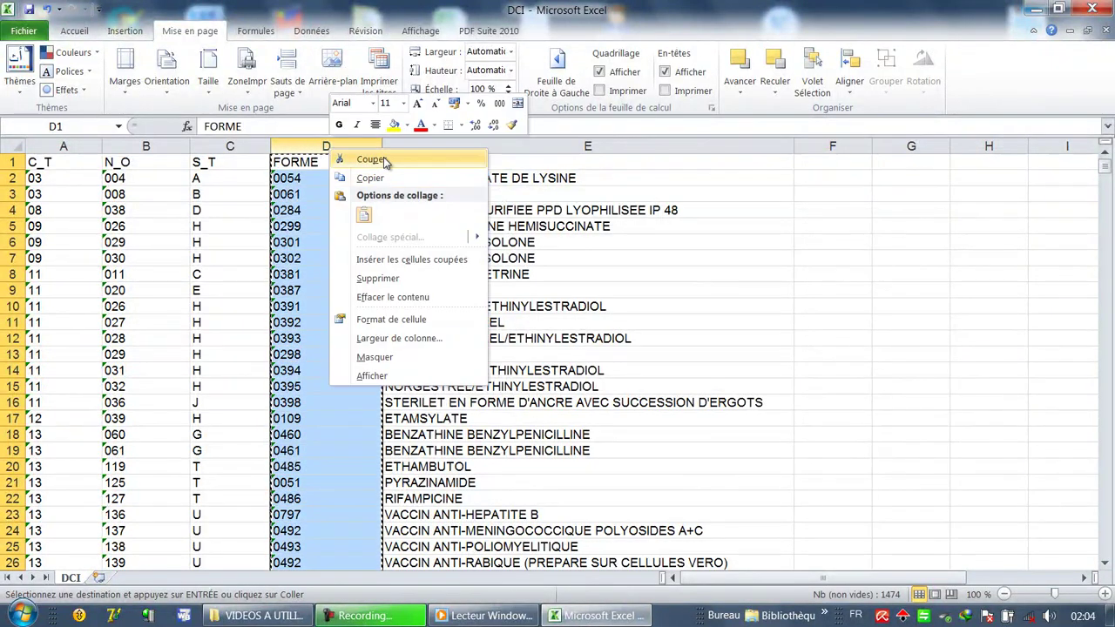
click(373, 159)
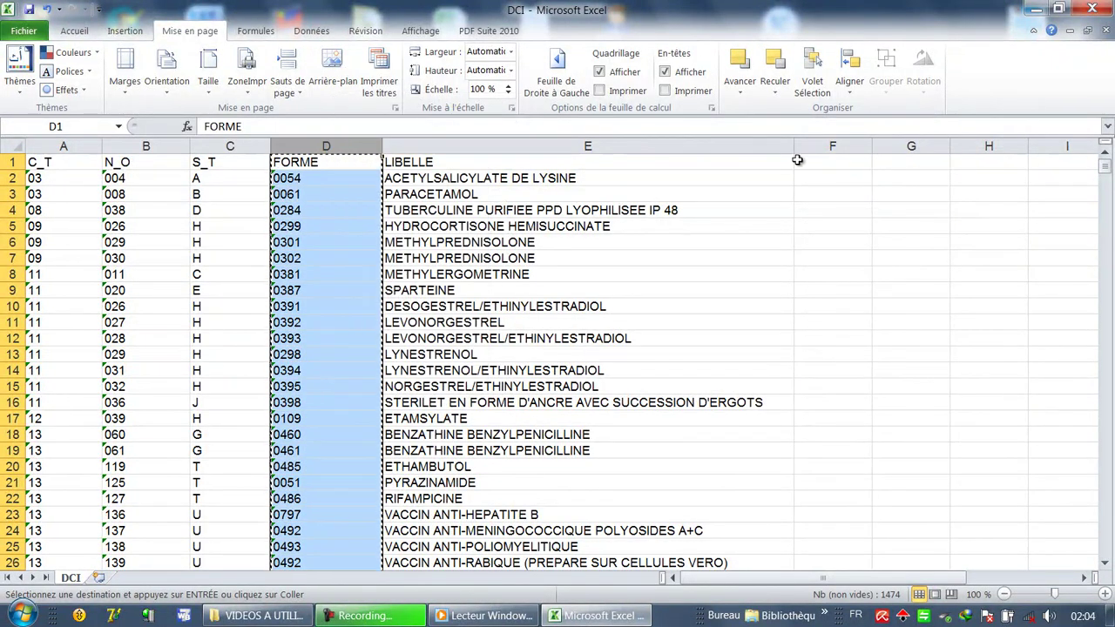
right_click(828, 164)
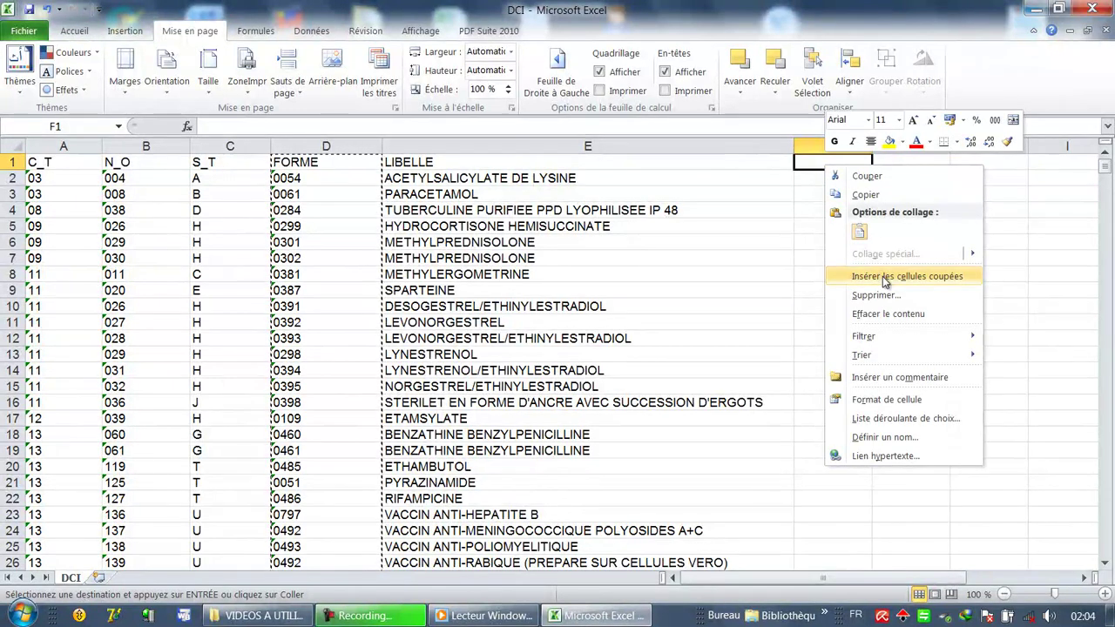
click(884, 279)
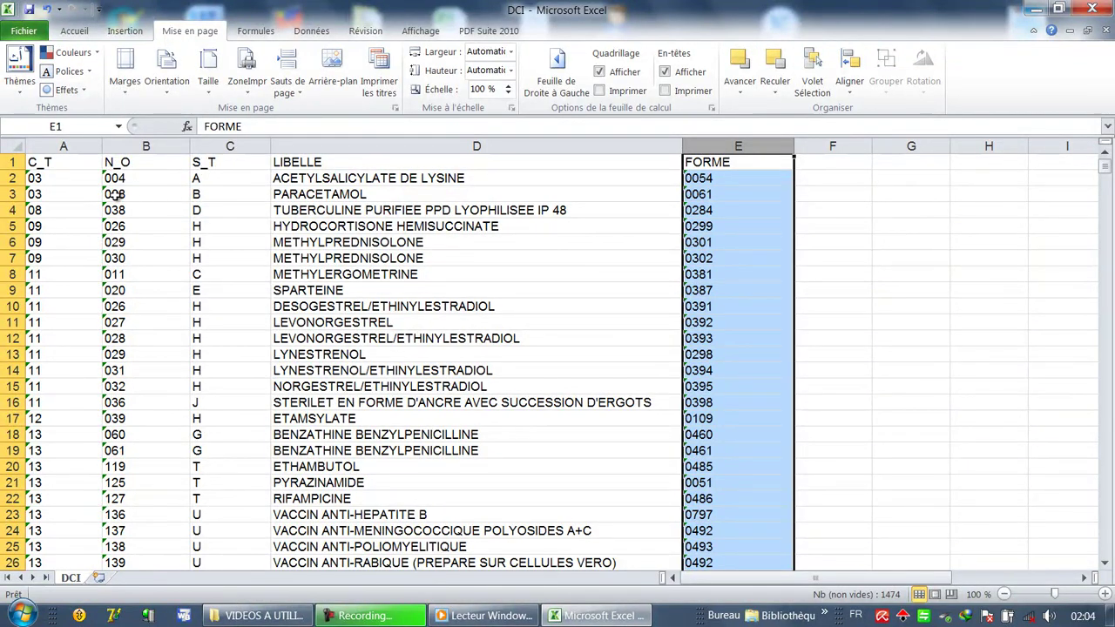
- Insert two empty columns before the C_T column, as columns A and B
click(64, 145)
right_click(65, 146)
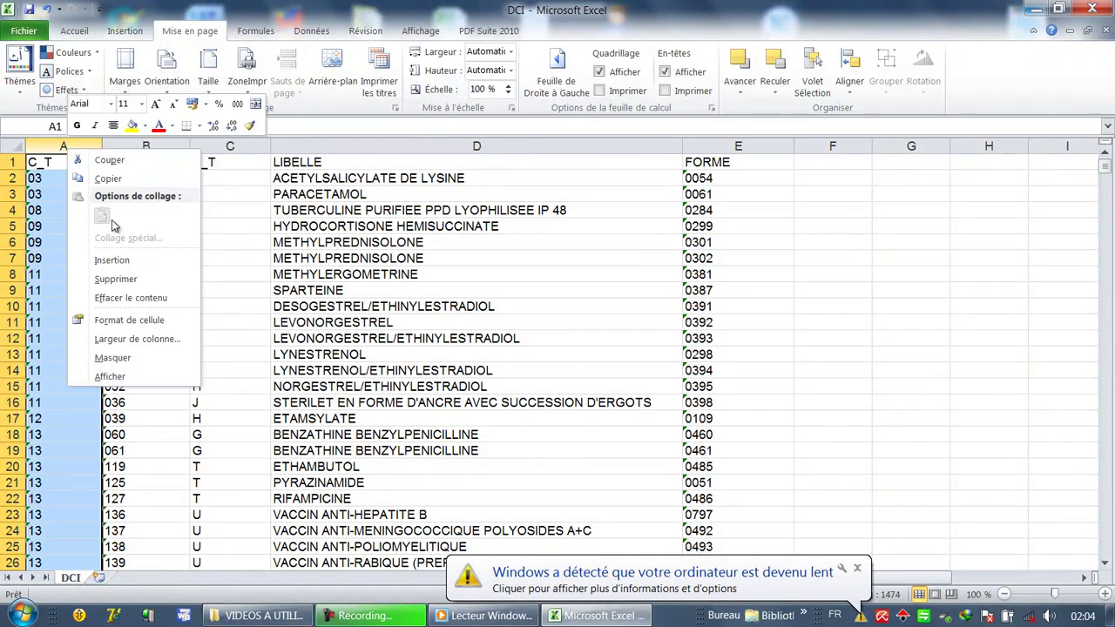
click(112, 260)
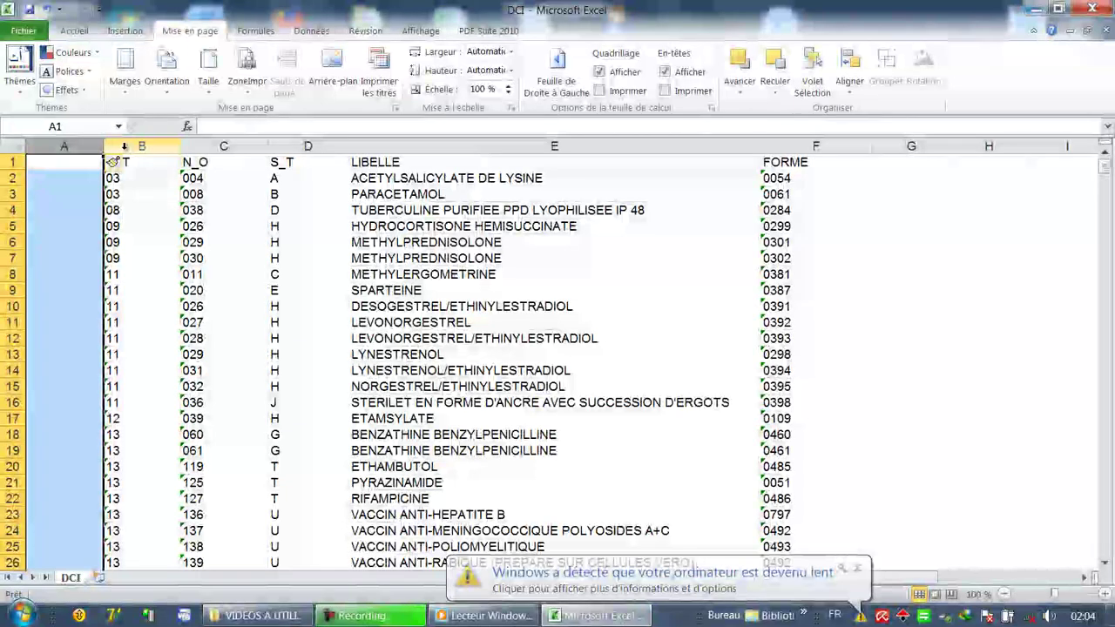
right_click(124, 147)
click(162, 257)
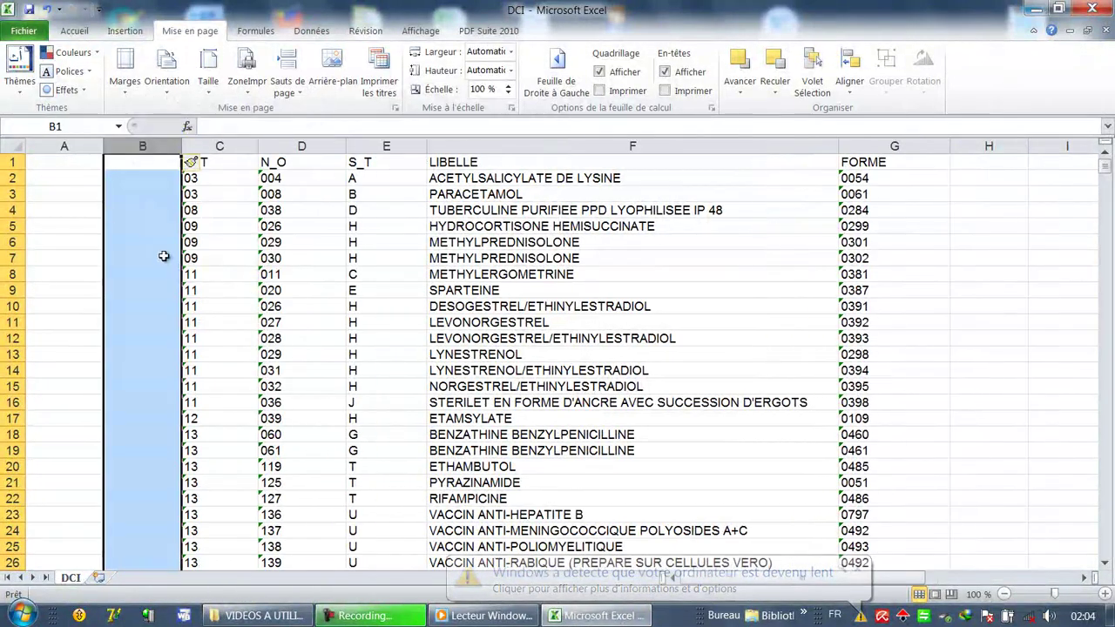
- Enter the heading N° D'ORDRE in cell A1
click(64, 165)
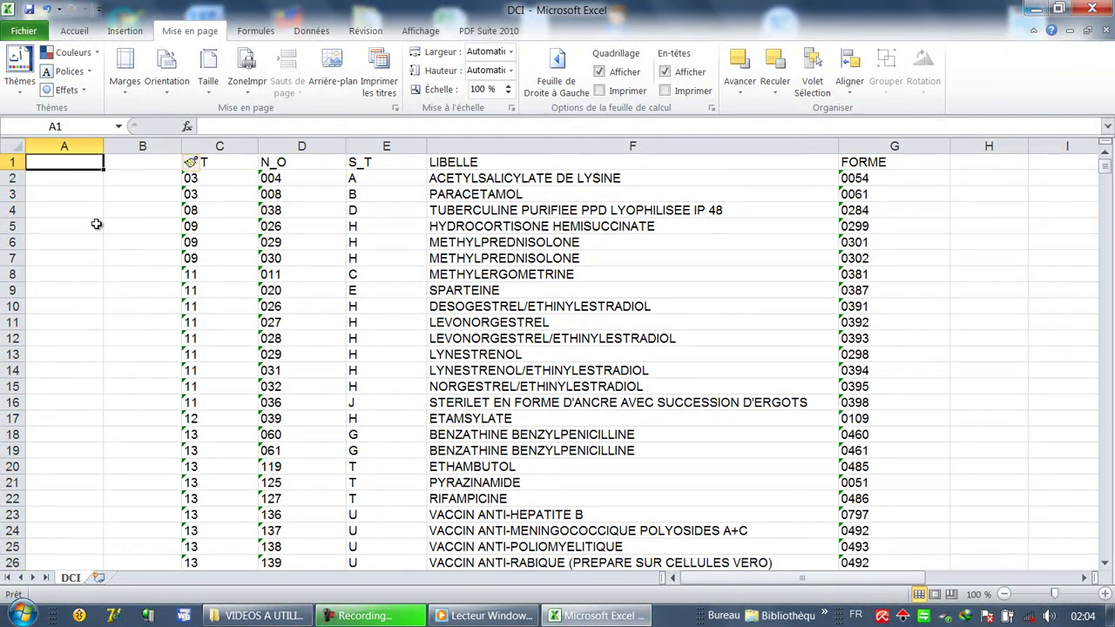
text(N°)
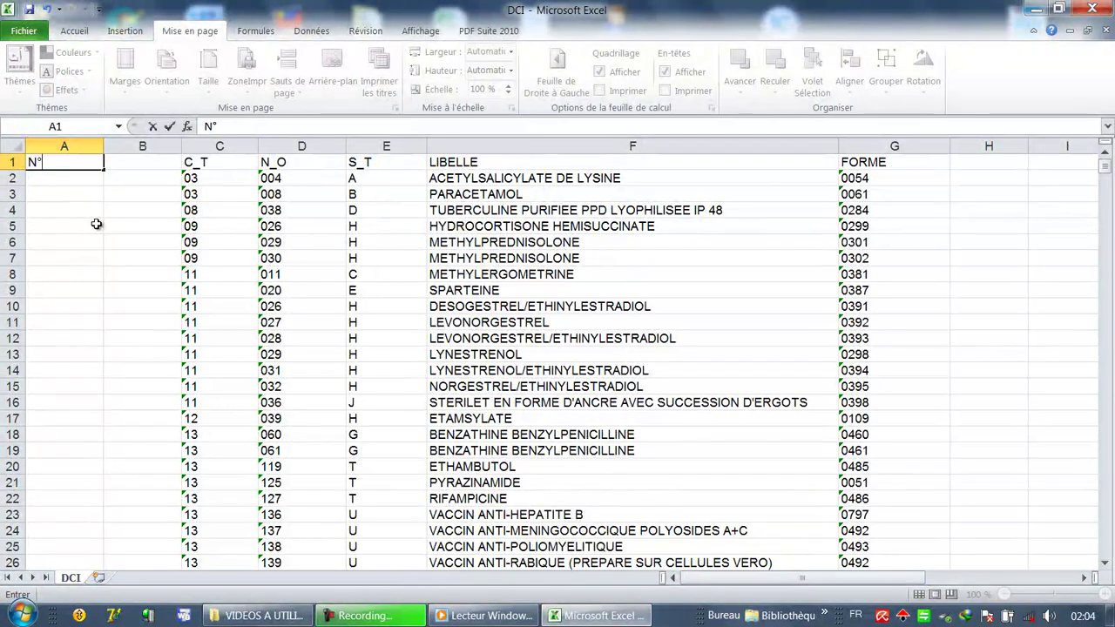
text( D'IRDR)
key(BackSpace)
key(BackSpace)
key(BackSpace)
key(BackSpace)
key(BackSpace)
text(ORDRE)
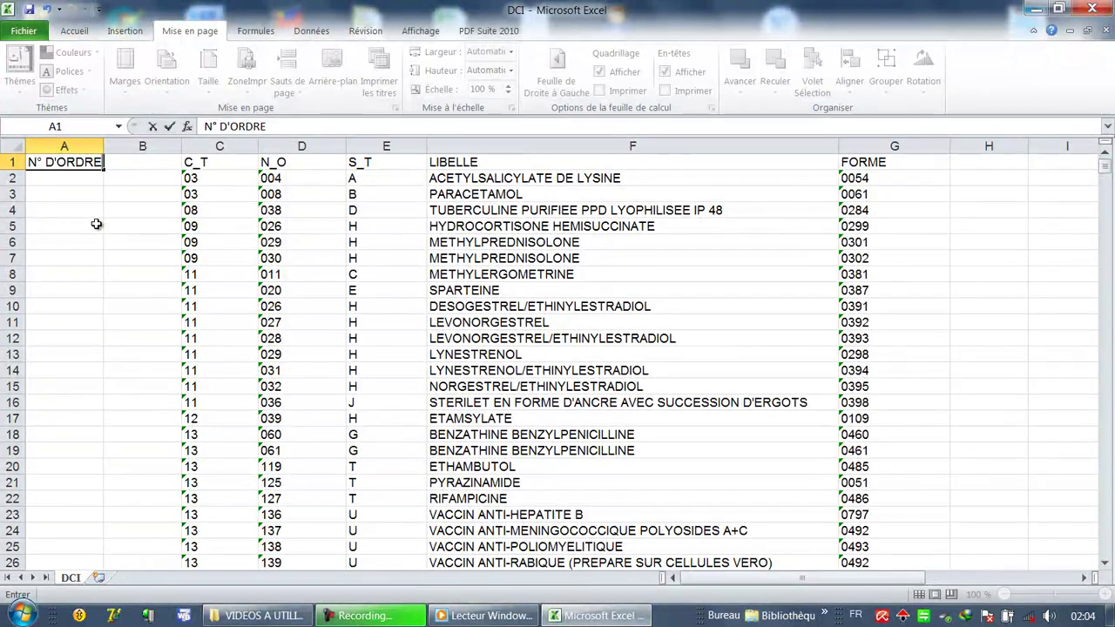
- Enter the heading CODE DCI in cell B1
key(Tab)
text(C)
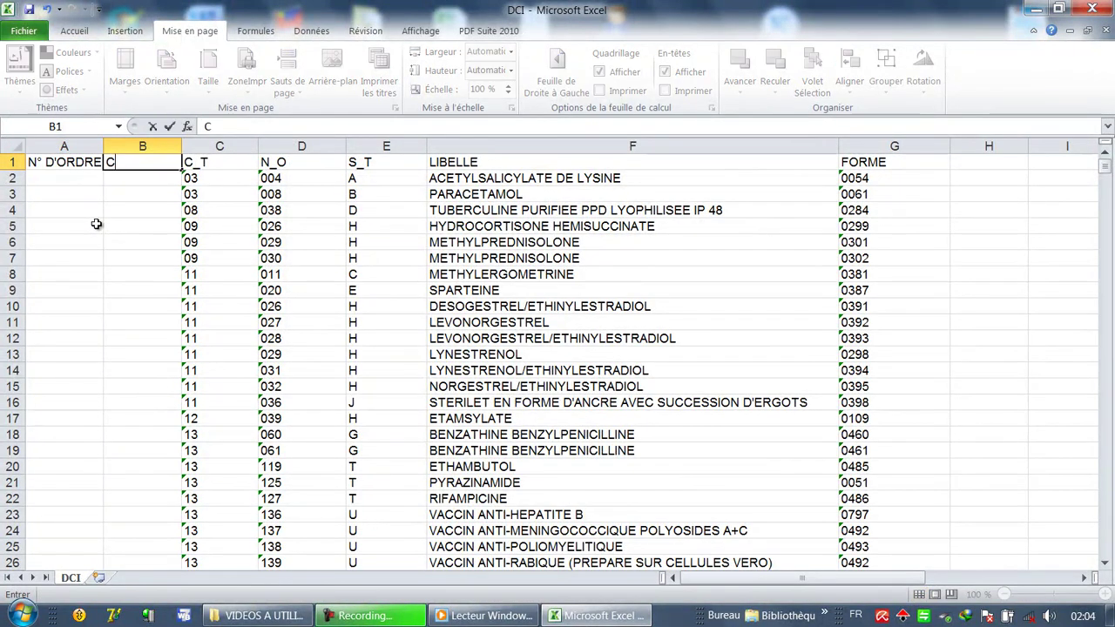
text(ODE,DCI)
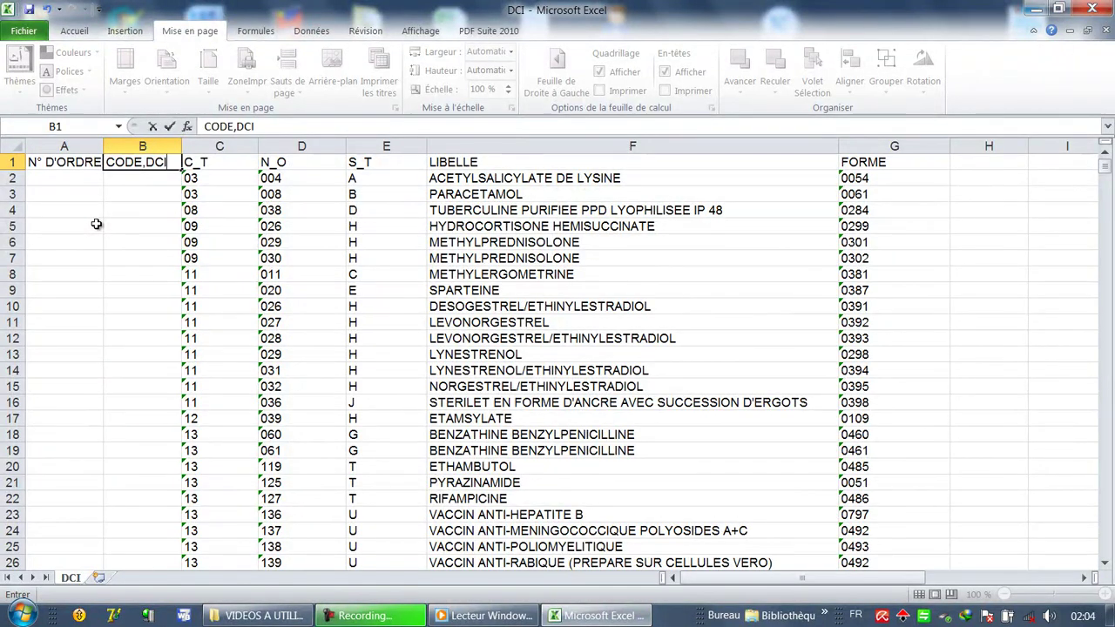
key(BackSpace)
key(BackSpace)
key(BackSpace)
text(DV)
text(CI)
key(Tab)
key(Down)
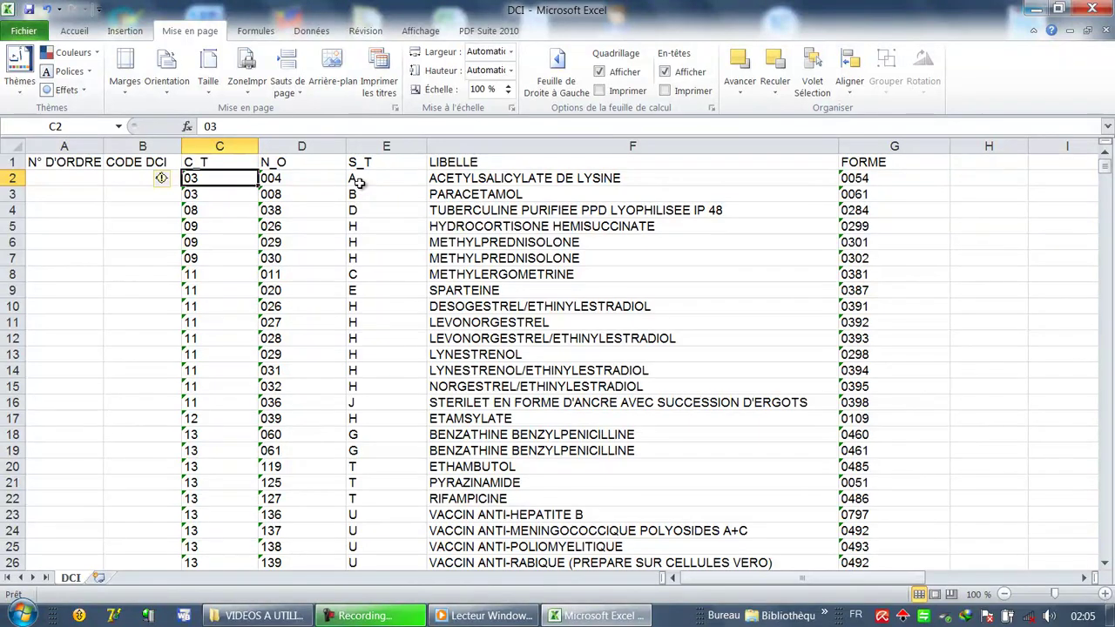
- Insert the CONCATENER function from the Texte category into cell B2
click(297, 182)
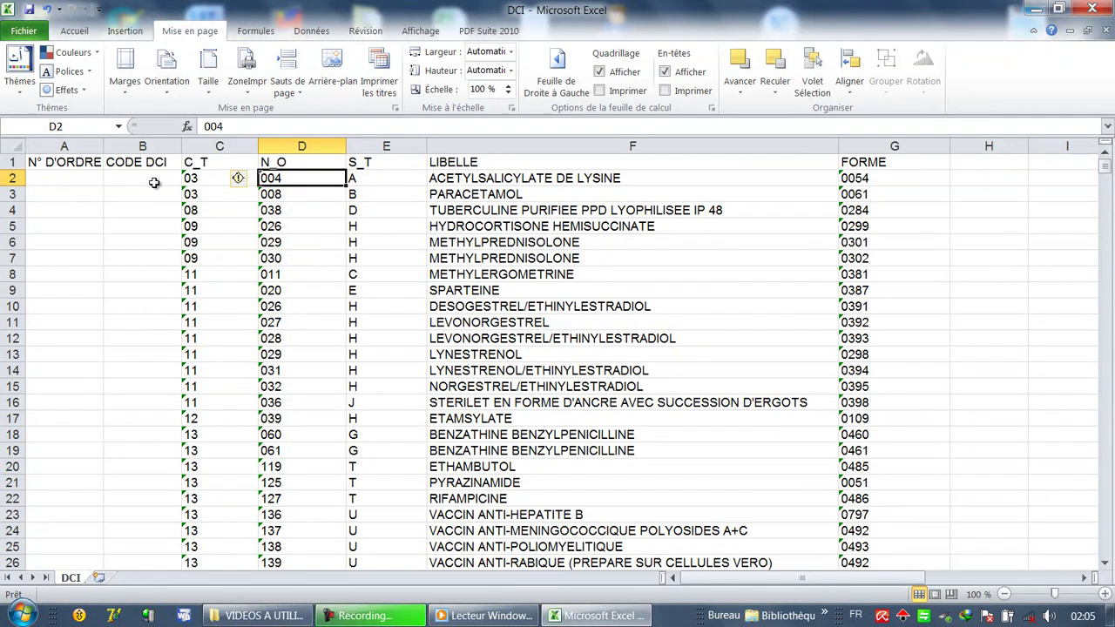
click(152, 181)
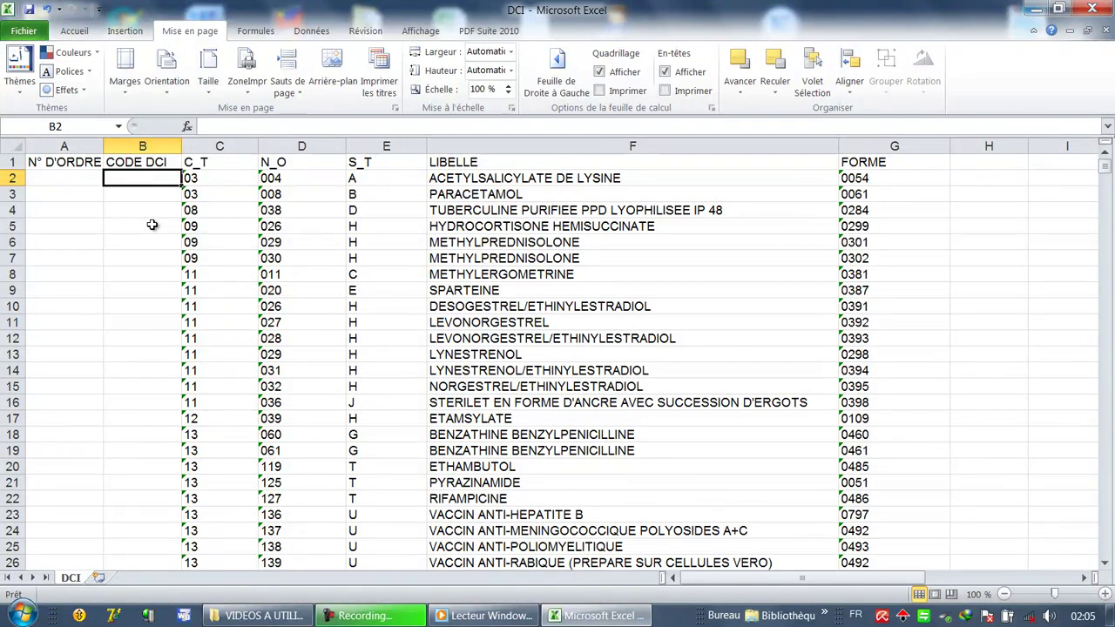
click(187, 128)
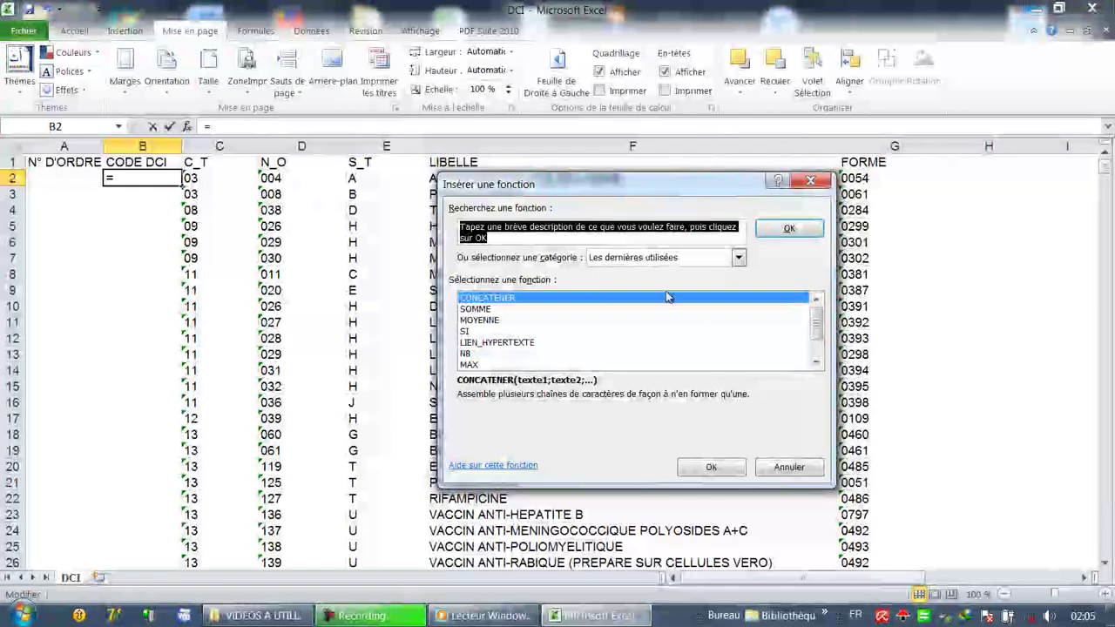
click(739, 259)
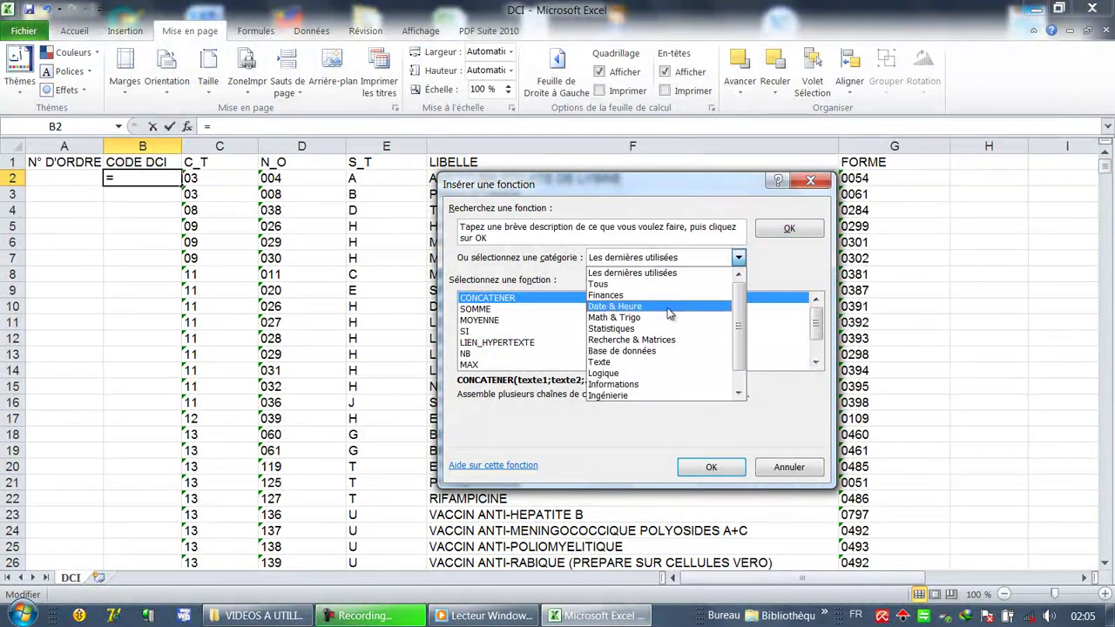
click(635, 362)
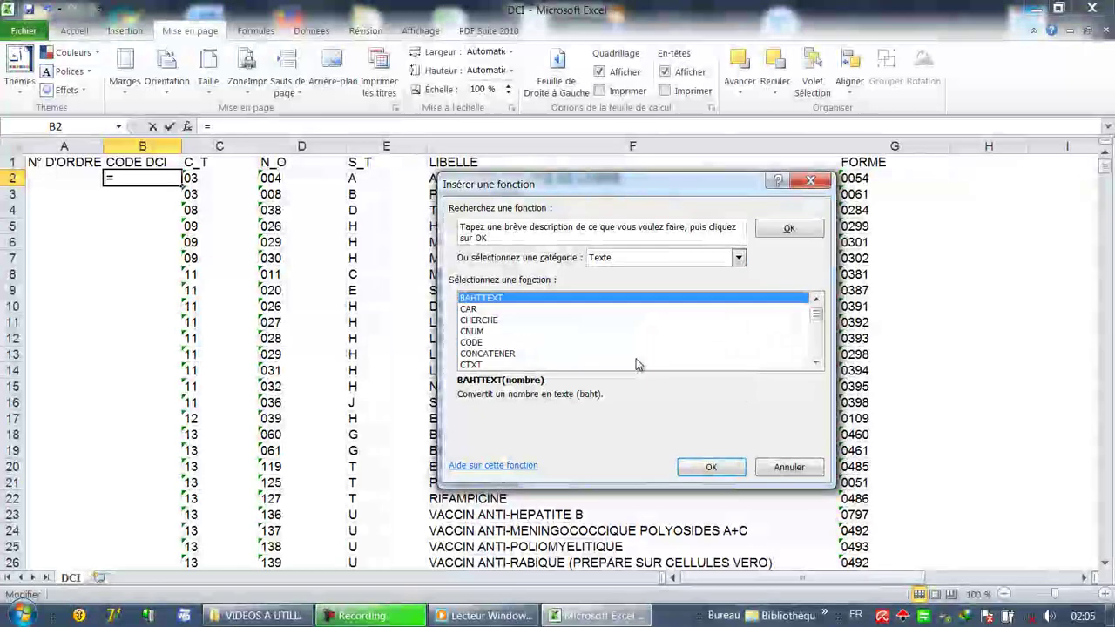
double_click(496, 354)
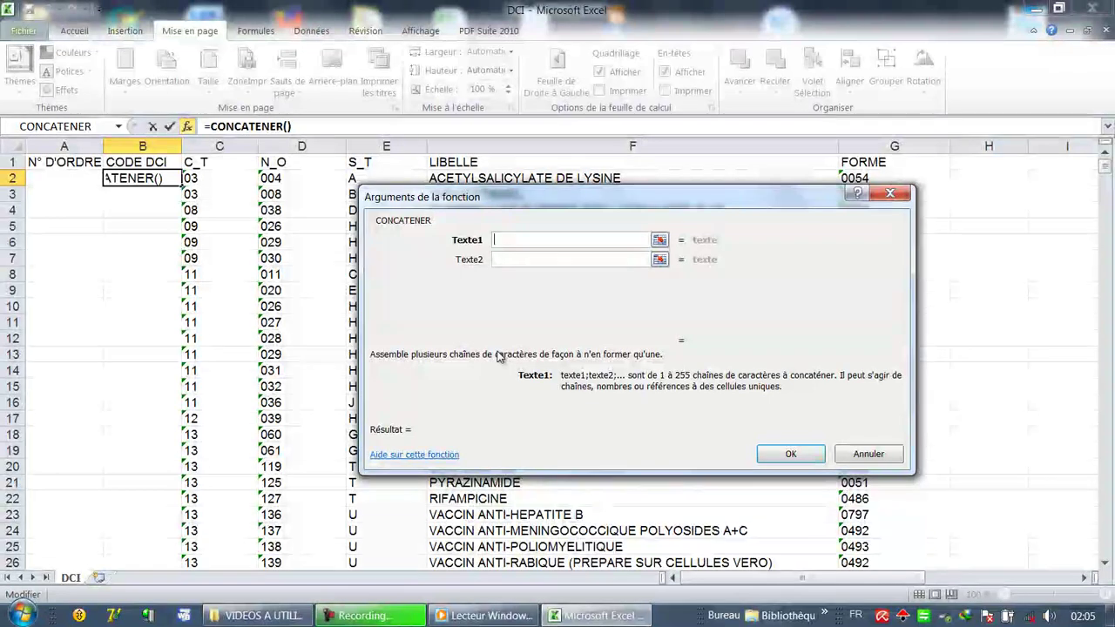
- Set the CONCATENER arguments to C2, E2, a space (" ") and D2, and confirm the formula
click(205, 175)
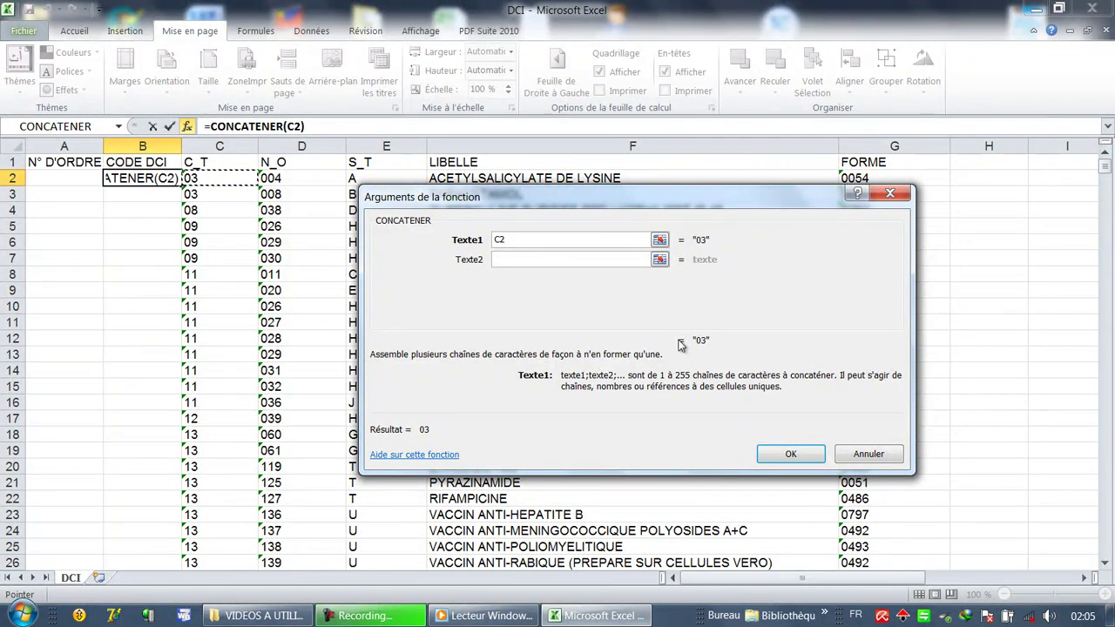
click(516, 264)
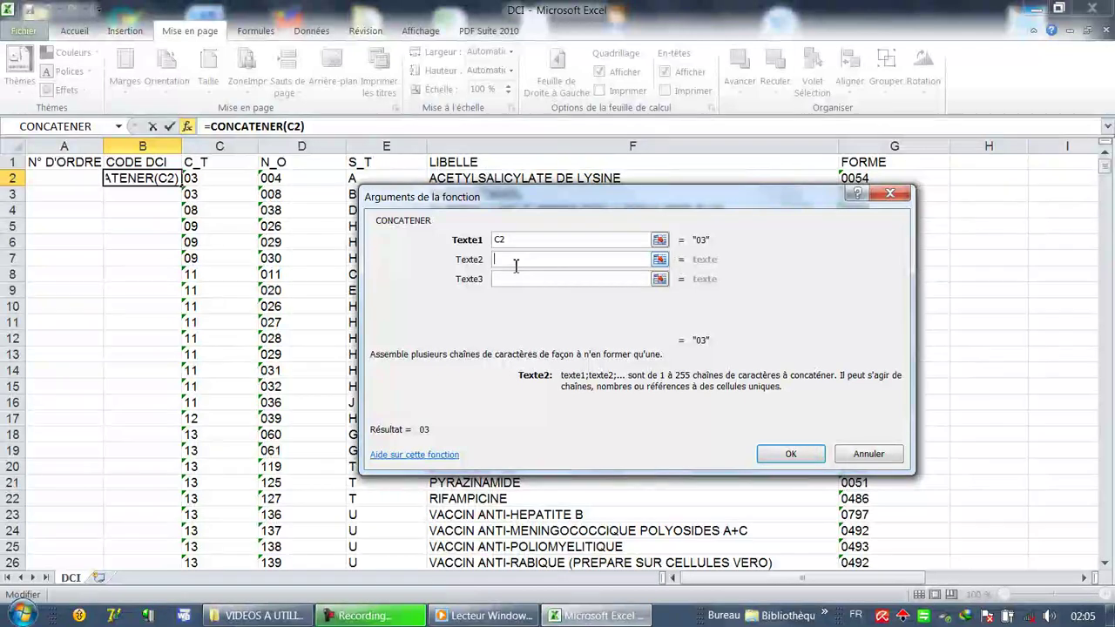
click(356, 178)
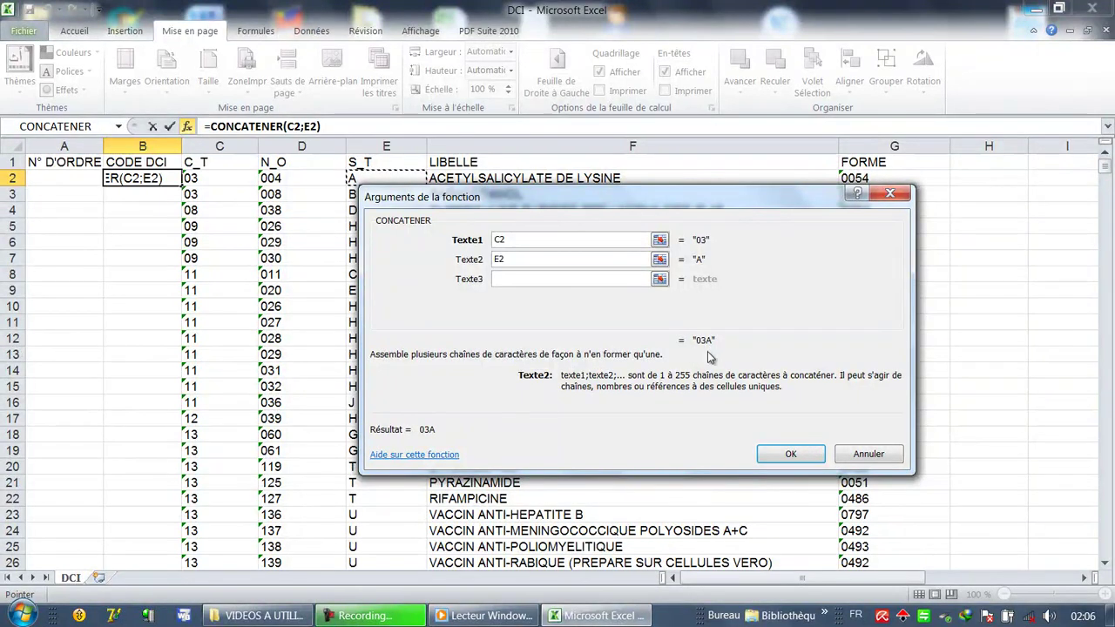
click(512, 280)
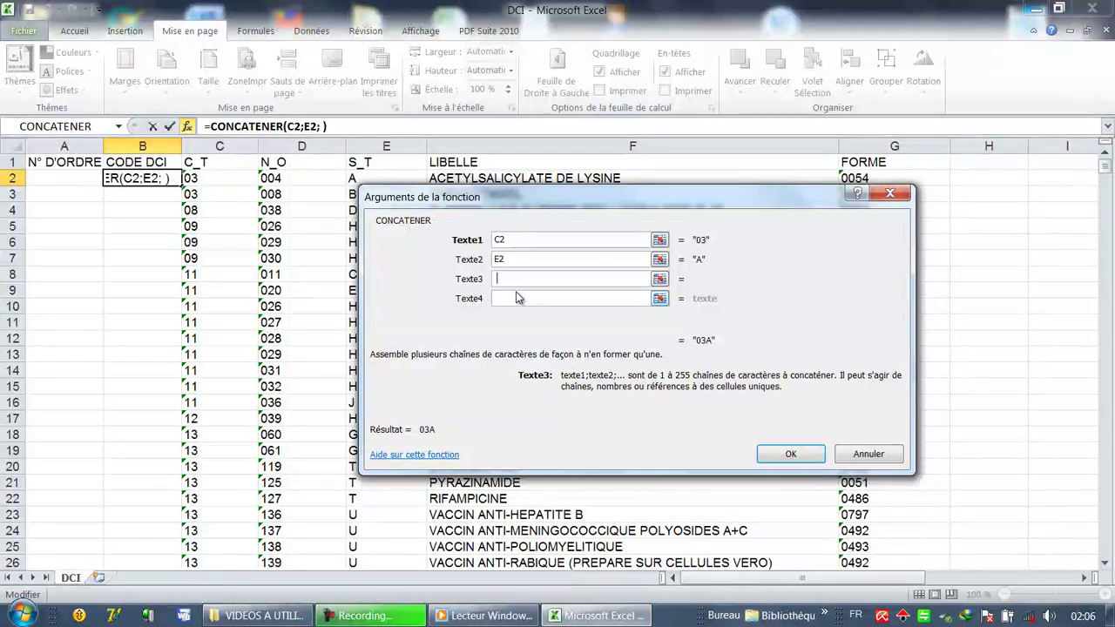
click(518, 301)
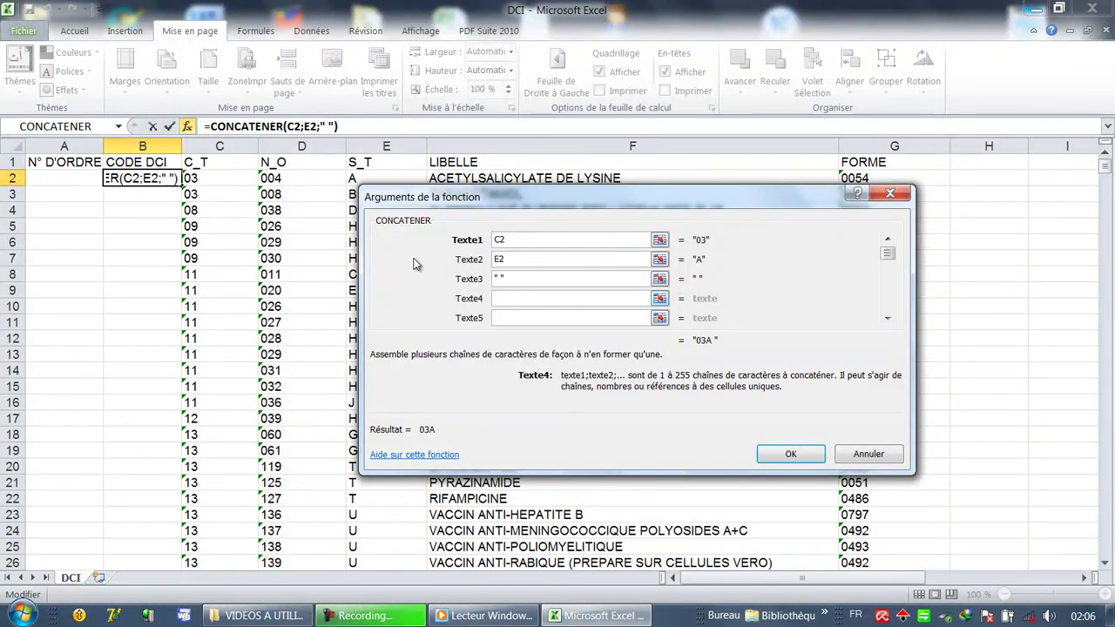
click(287, 182)
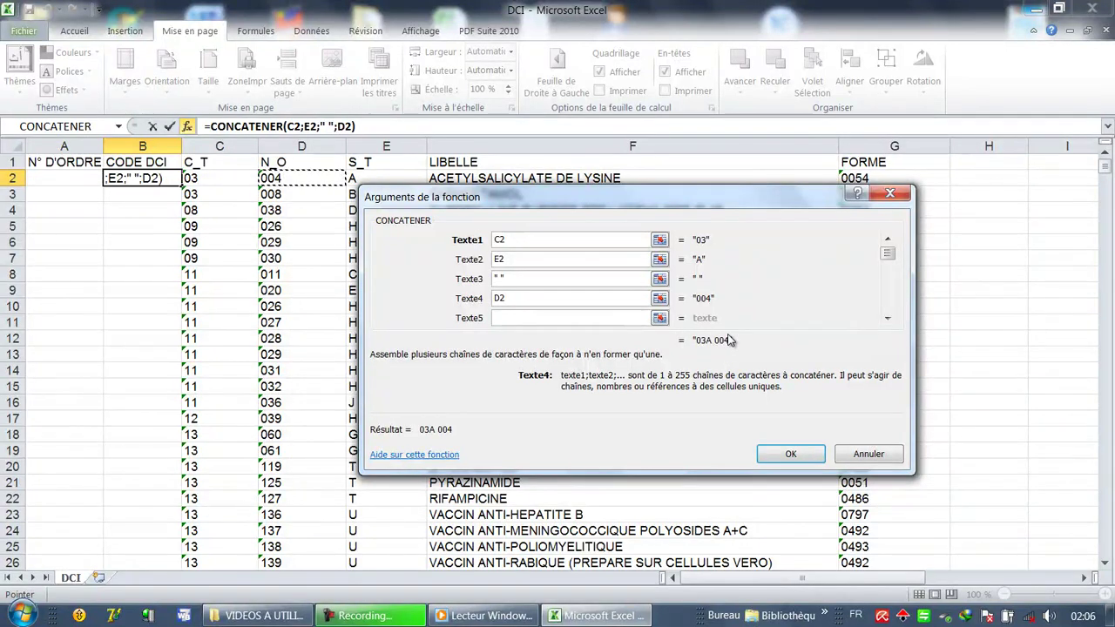
click(806, 460)
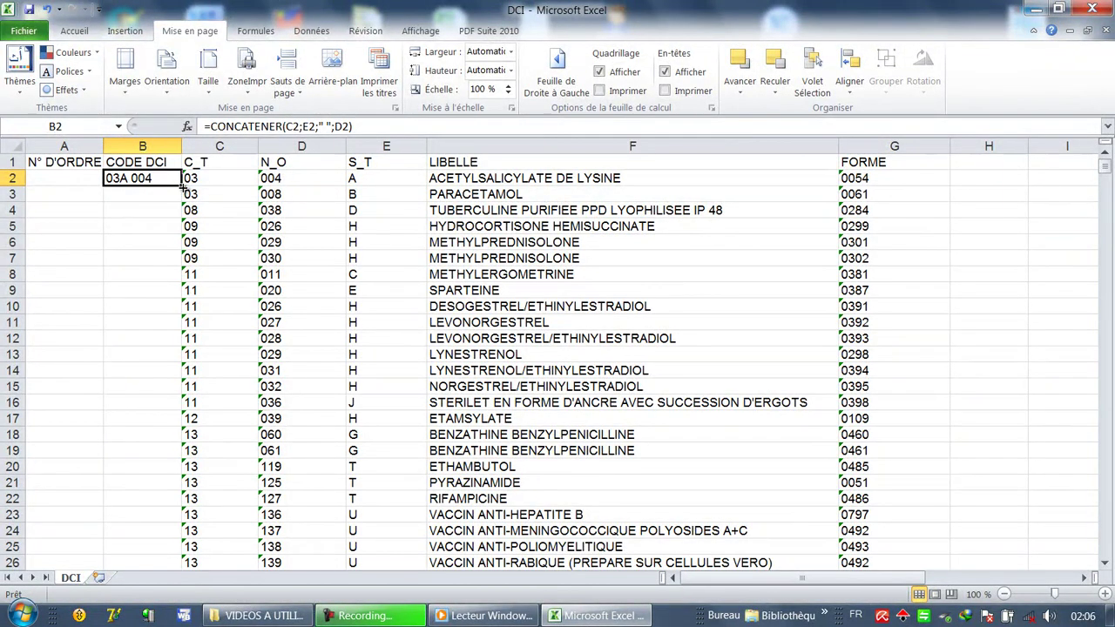
- Fill the B2 formula down the CODE DCI column for all data rows and check it against the source columns
double_click(181, 185)
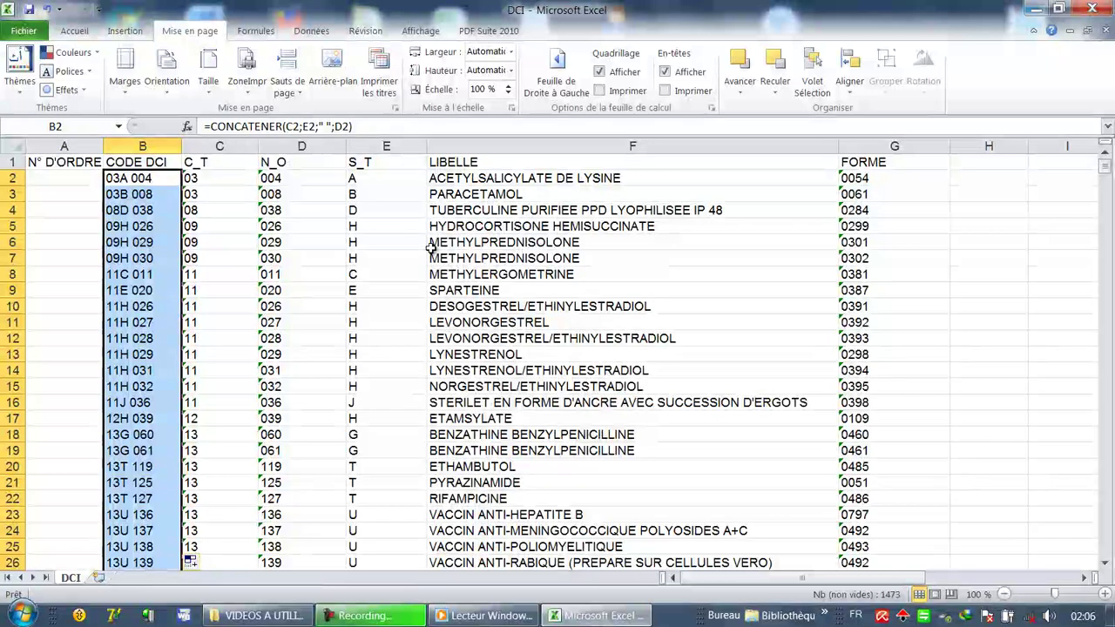
click(398, 242)
click(300, 243)
click(223, 243)
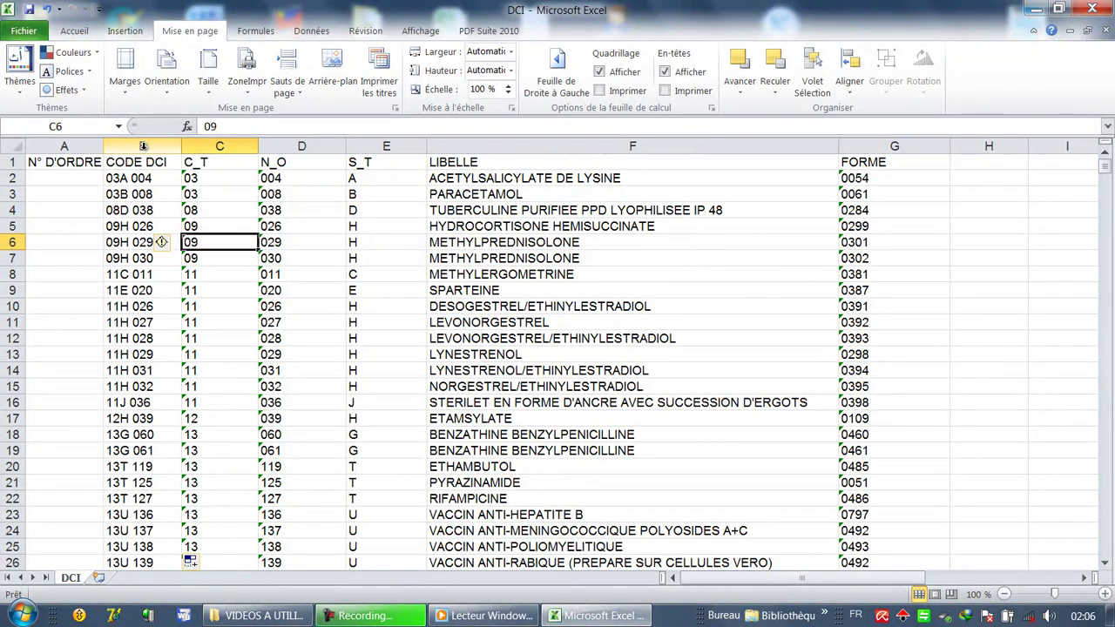
- Copy the CODE DCI column and paste it over itself as values only
click(144, 146)
right_click(143, 146)
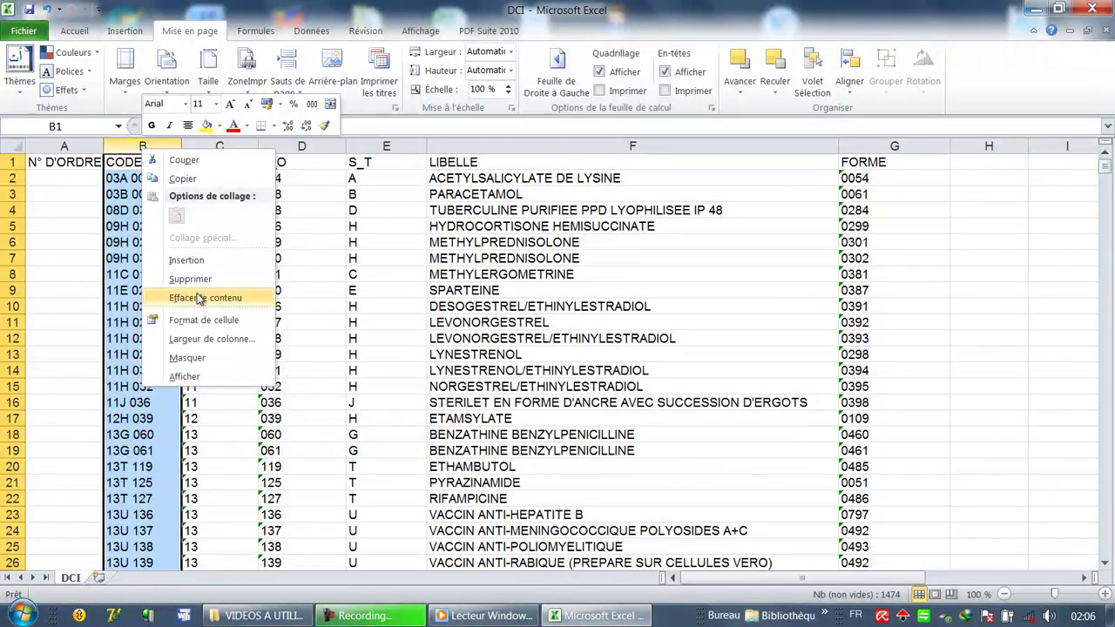
click(183, 179)
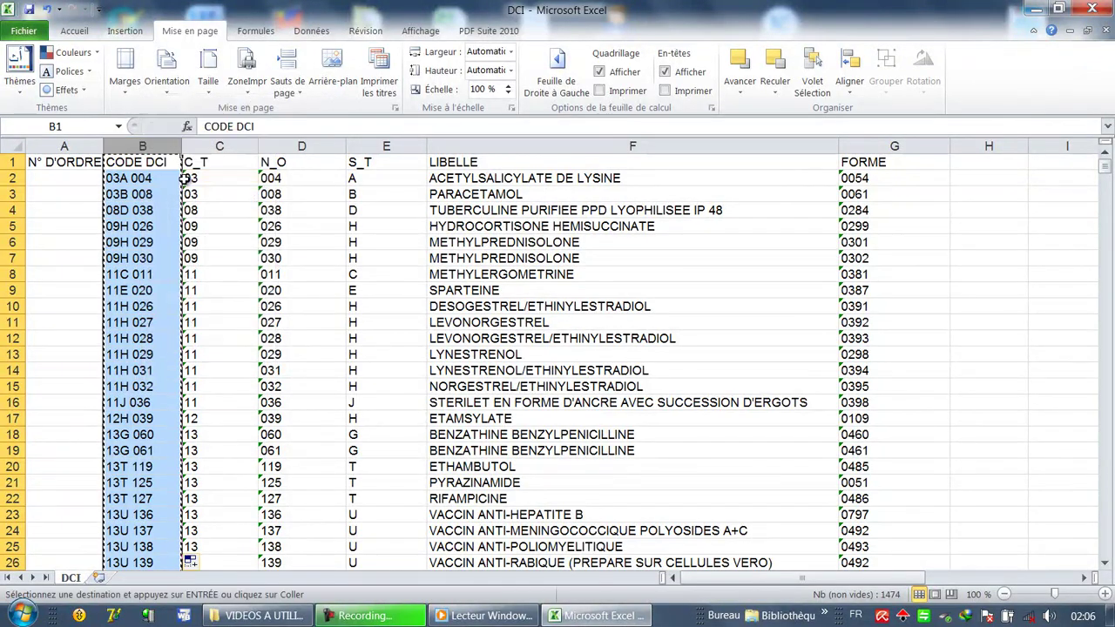
right_click(149, 145)
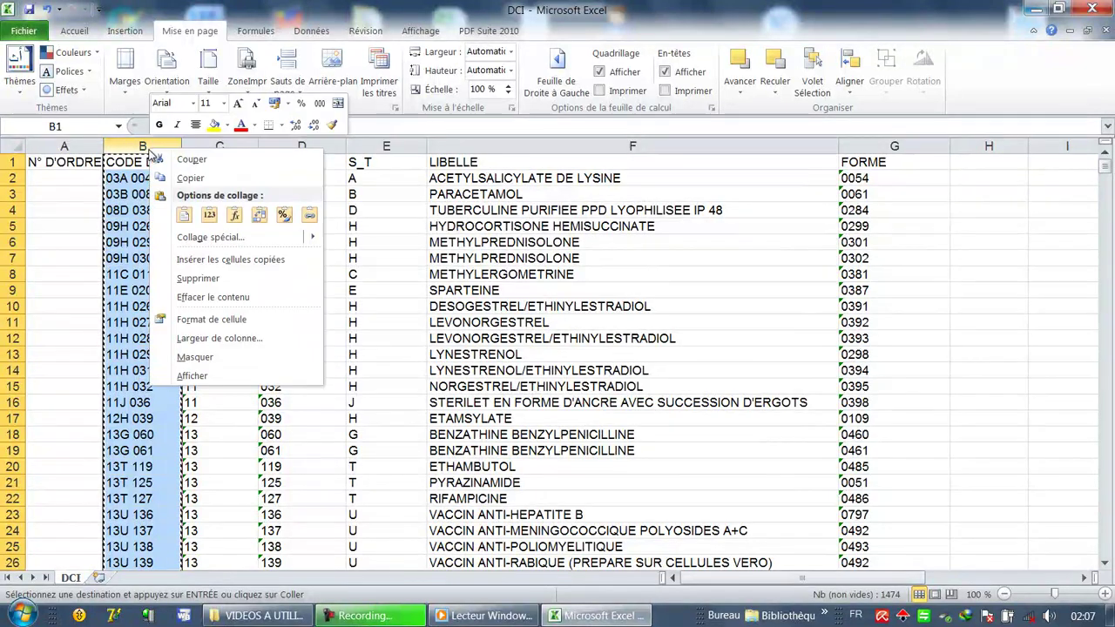
click(190, 243)
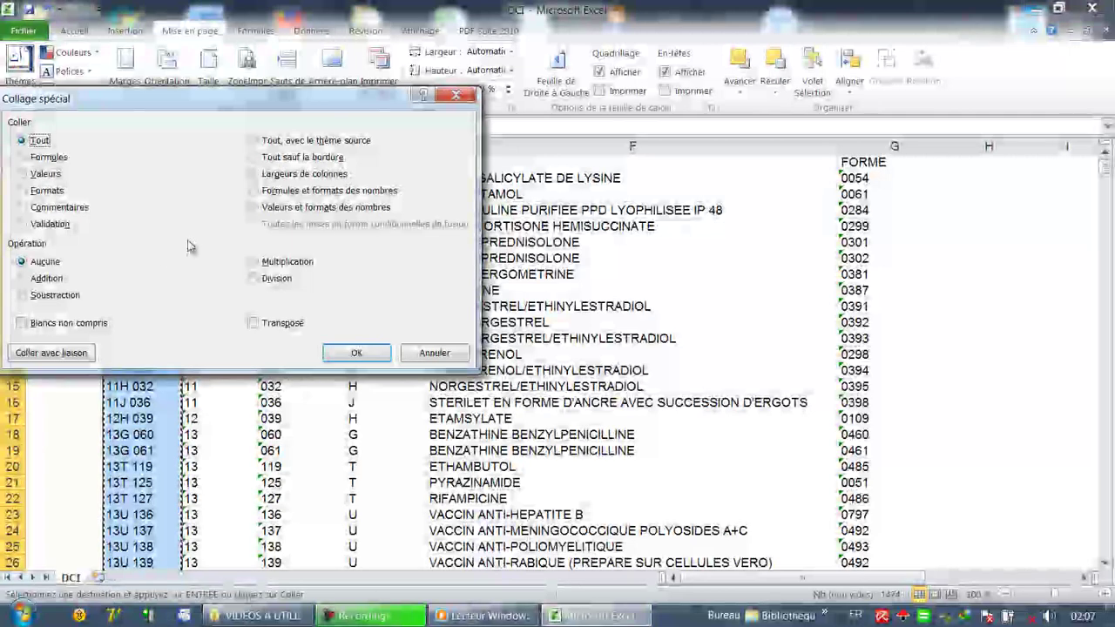
click(21, 174)
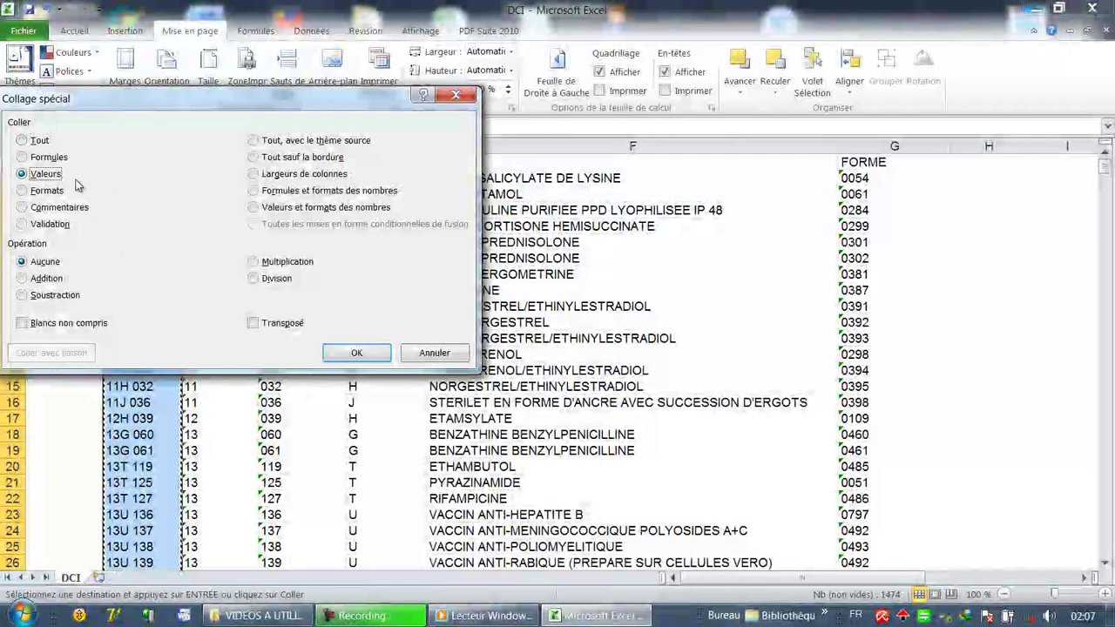
click(356, 353)
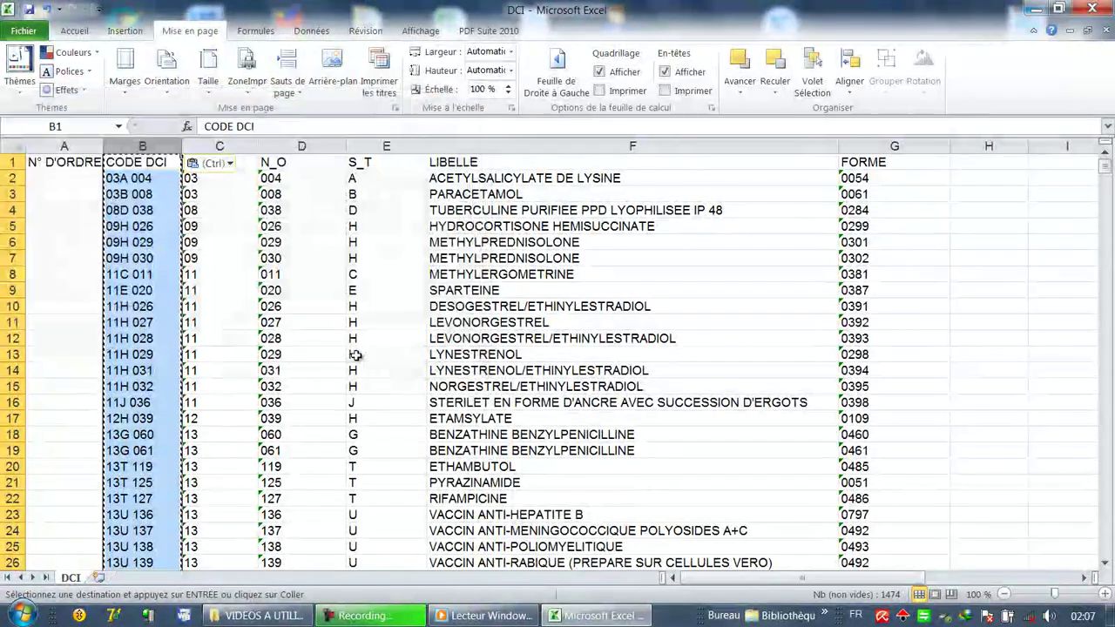
- Change the S_T value in E2 to c to test whether the CODE DCI entries still depend on it
click(142, 210)
click(248, 185)
click(333, 181)
click(357, 179)
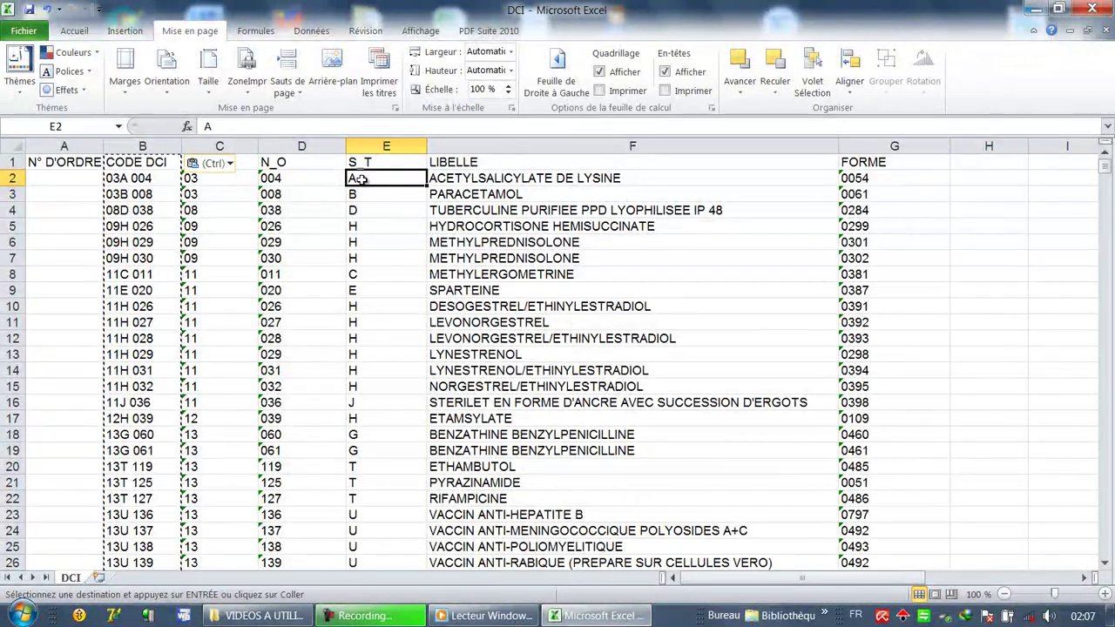
text(c)
key(Return)
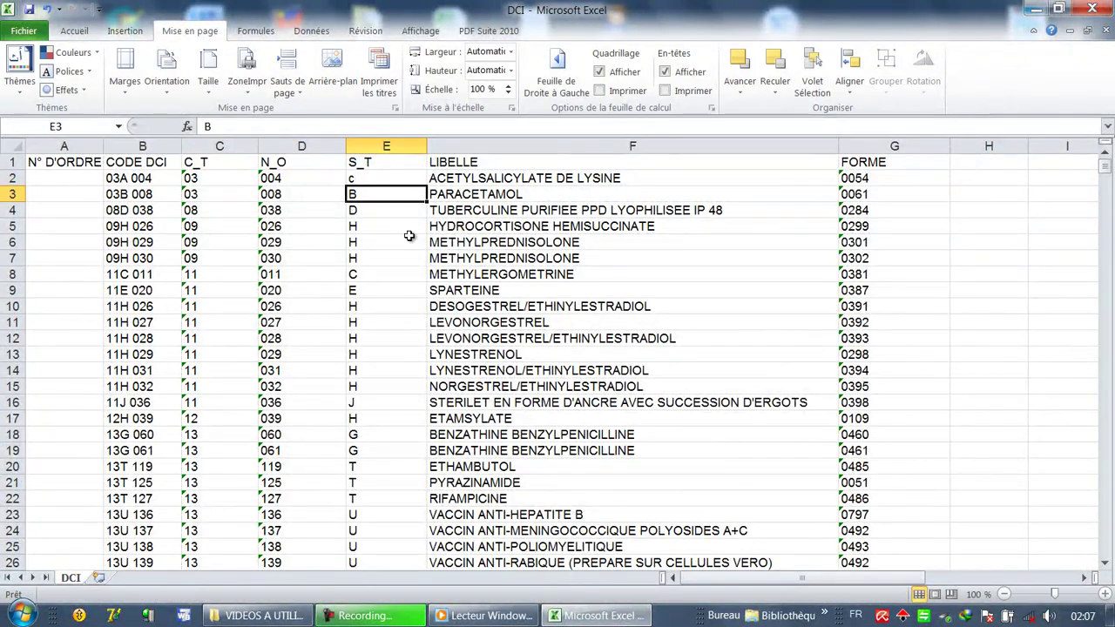
click(381, 178)
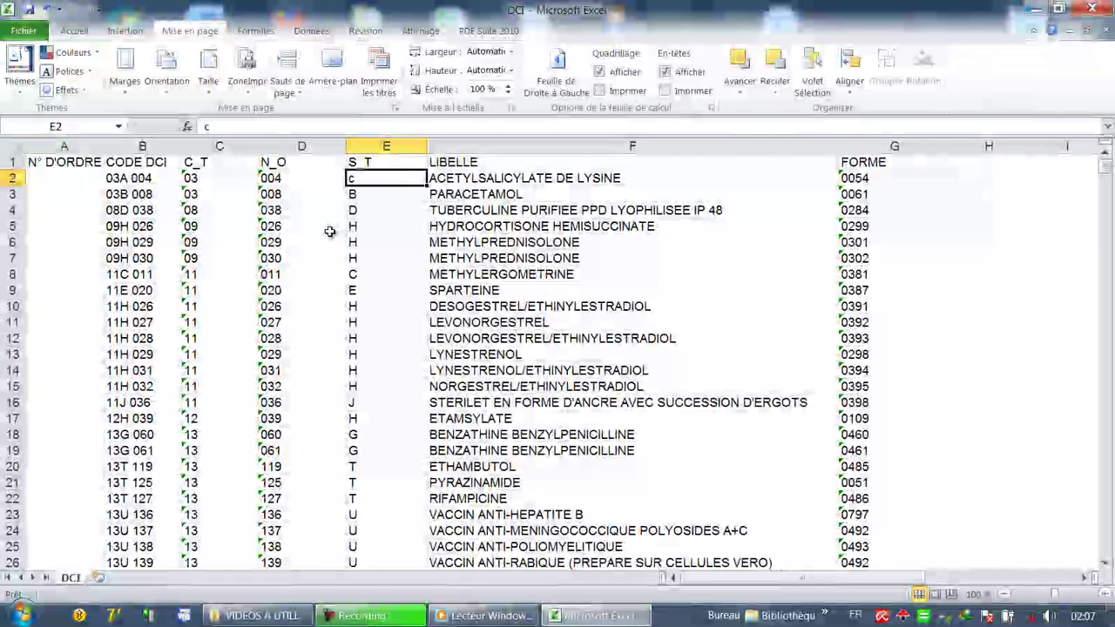
- Delete the C_T, N_O and S_T columns (C to E)
drag(220, 146, 372, 150)
right_click(322, 156)
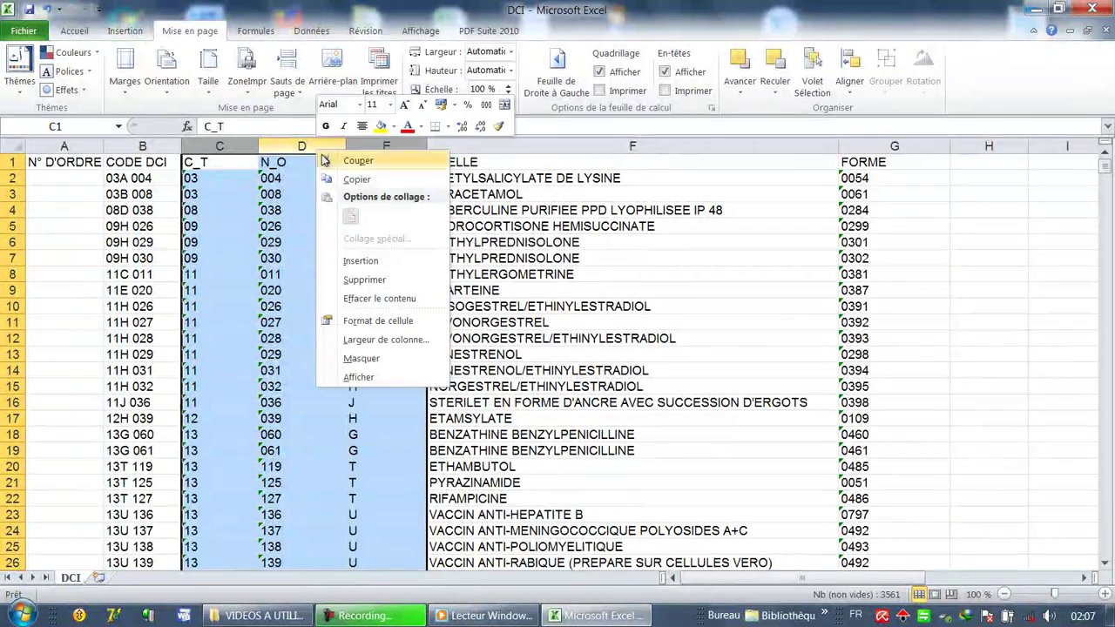
click(364, 280)
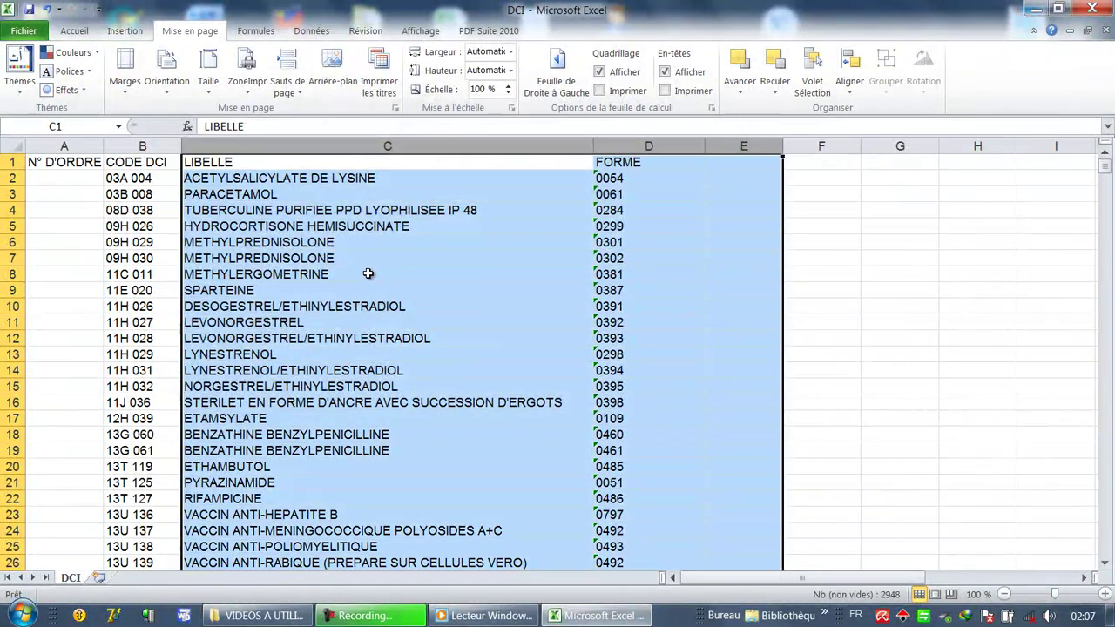
- Enter the starting order numbers 1, 2 and 3 in A2 to A4 of the N° D'ORDRE column
click(368, 273)
click(77, 179)
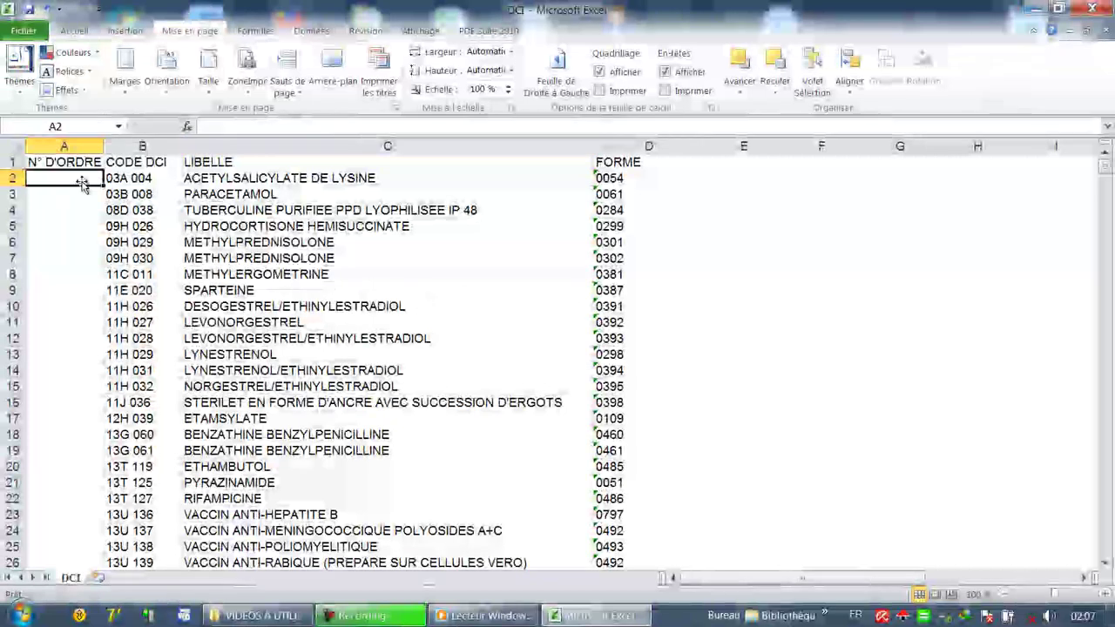
text(1)
key(Return)
text(2)
key(Return)
text(3)
key(Return)
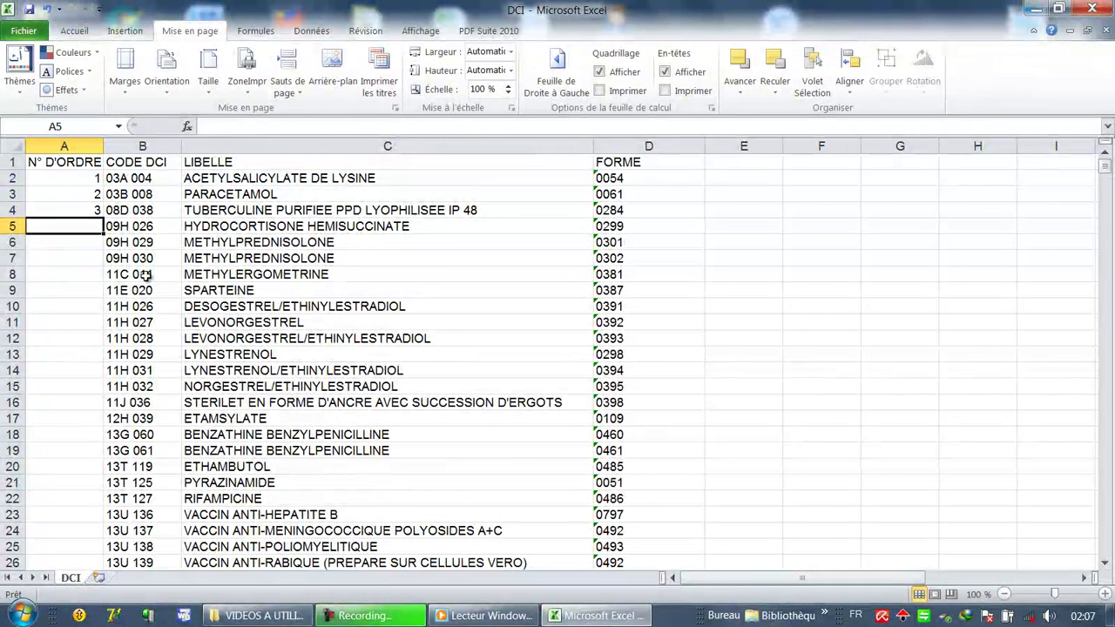
- Extend the series from A2:A4 down the N° D'ORDRE column for all data rows and check the numbering
key(Up)
key(Up)
key(Up)
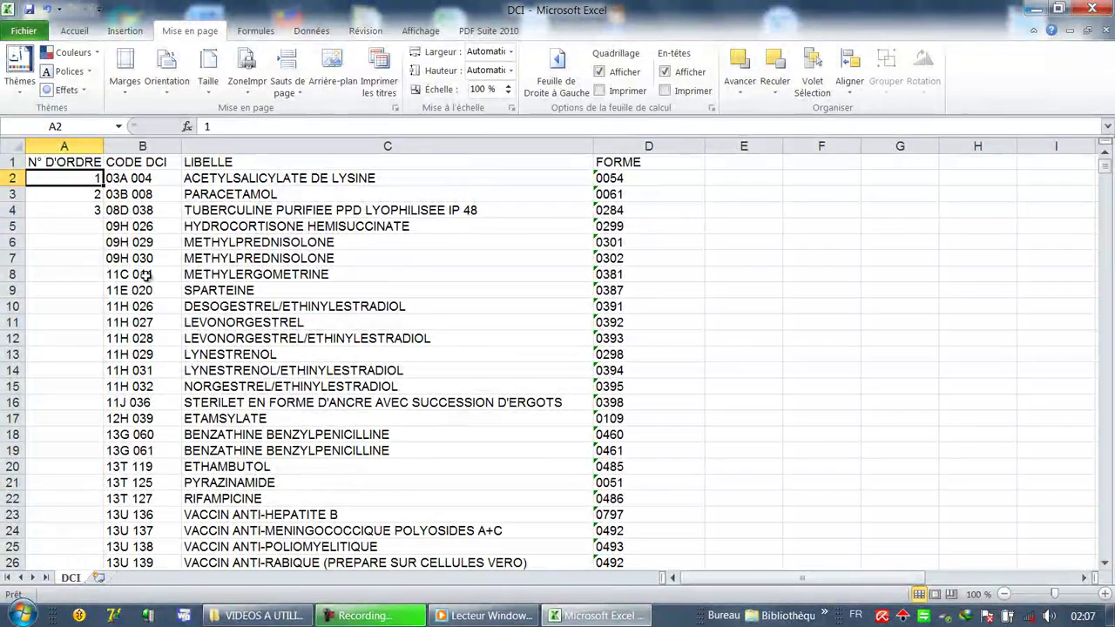
key(shift+Down)
key(shift+Down)
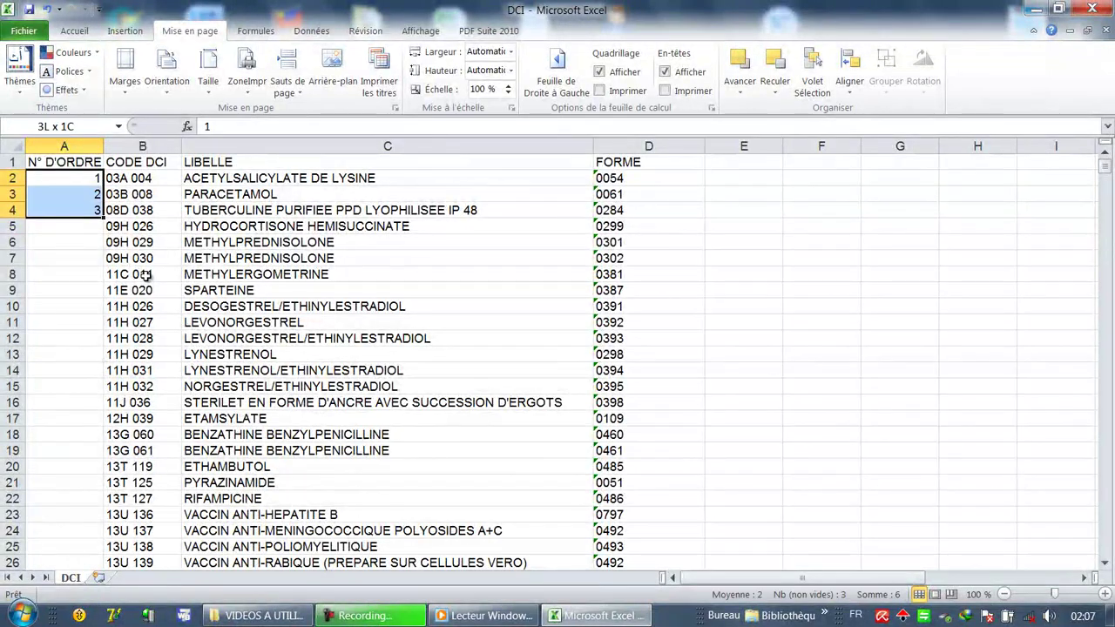
double_click(102, 218)
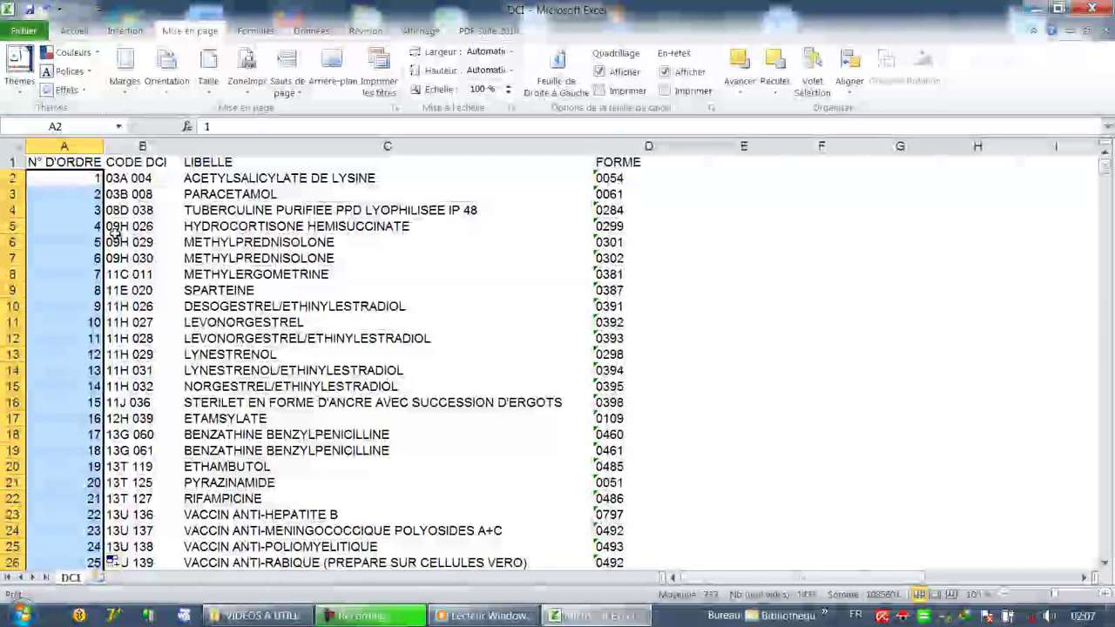
scroll(165, 263, down, 9)
scroll(166, 264, up, 2)
scroll(166, 264, up, 7)
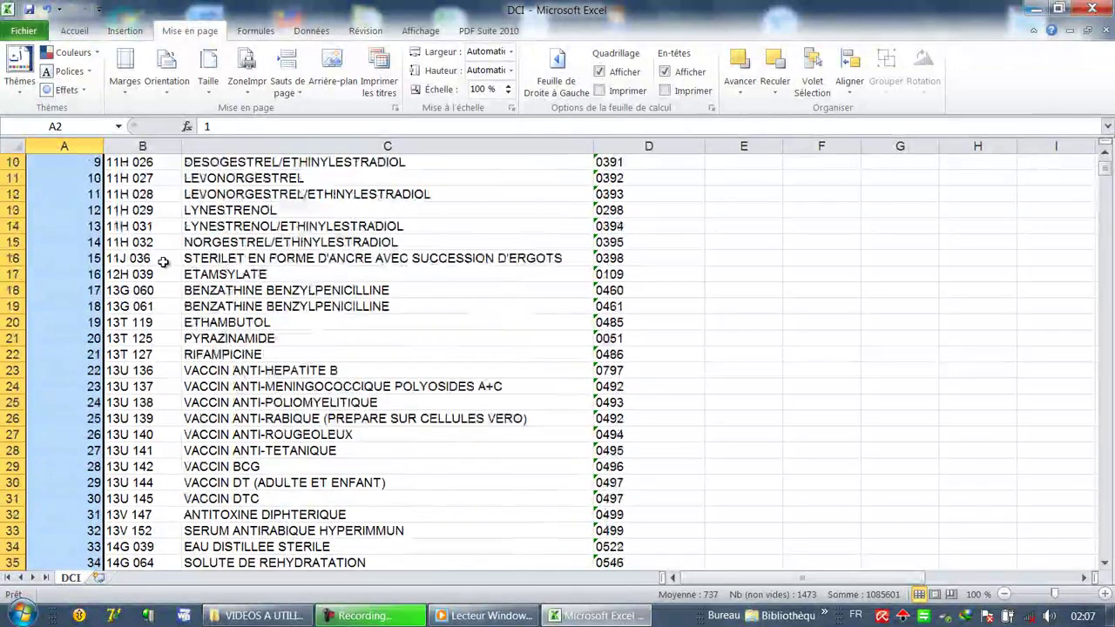
scroll(166, 263, down, 2)
- Save the sheet as an Excel workbook named TABLE DCI in the DBF EPIP$HARME folder, replacing the existing file
click(24, 31)
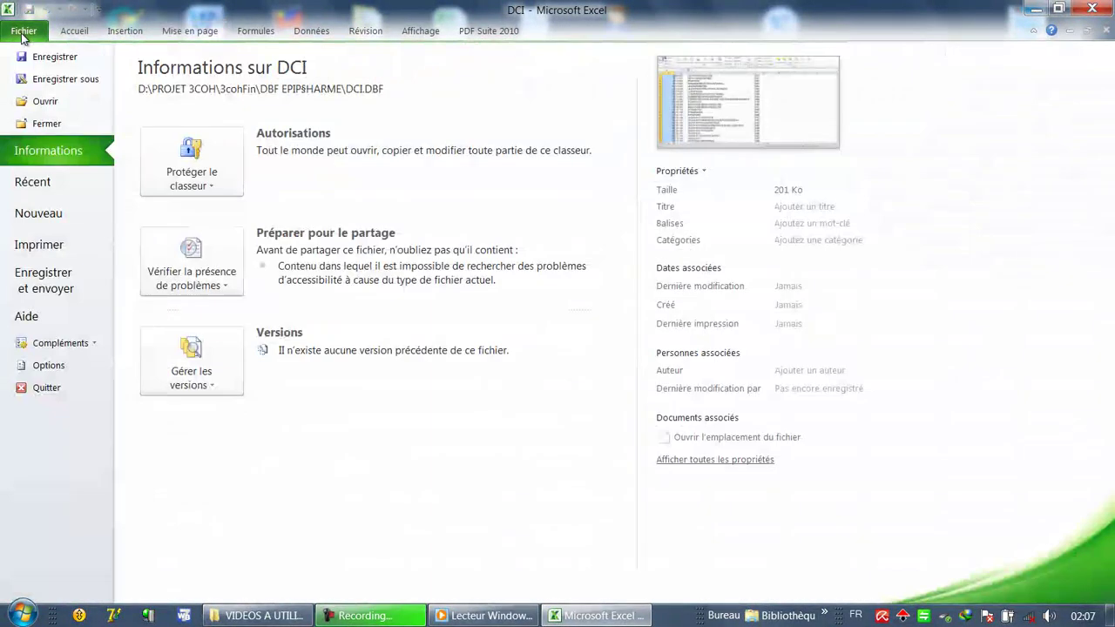
click(42, 79)
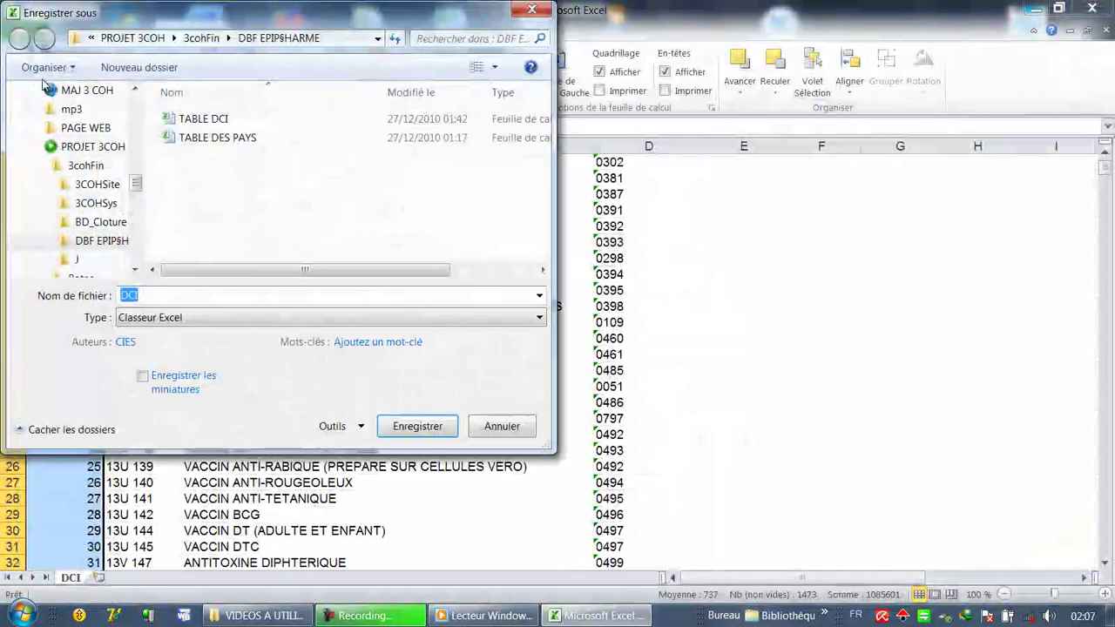
click(178, 137)
click(202, 122)
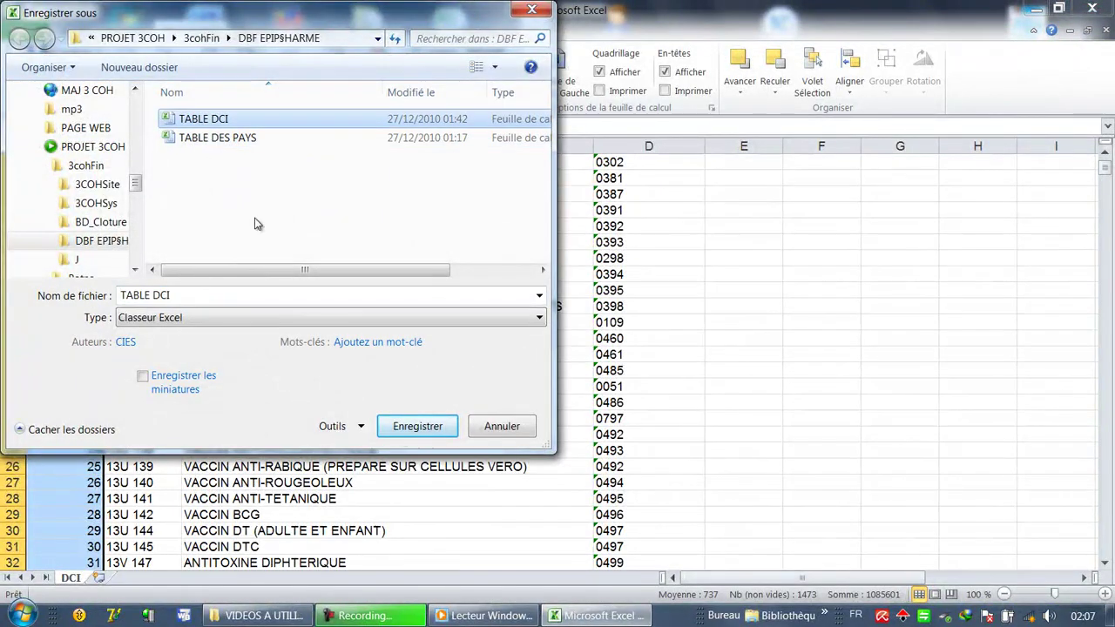
click(403, 427)
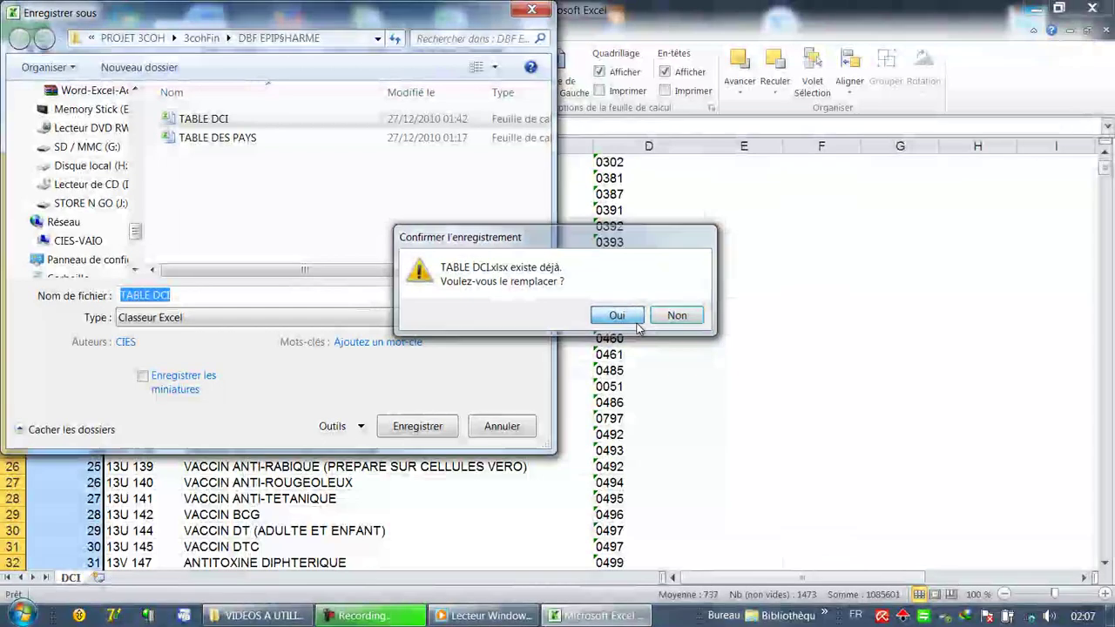
click(617, 315)
click(370, 337)
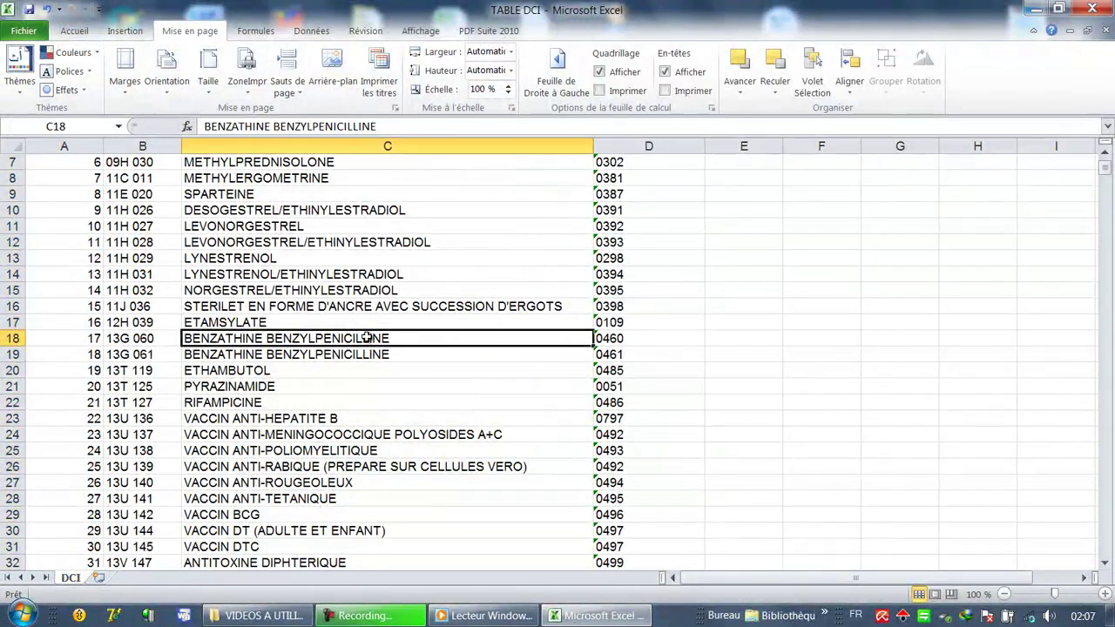
scroll(493, 283, up, 6)
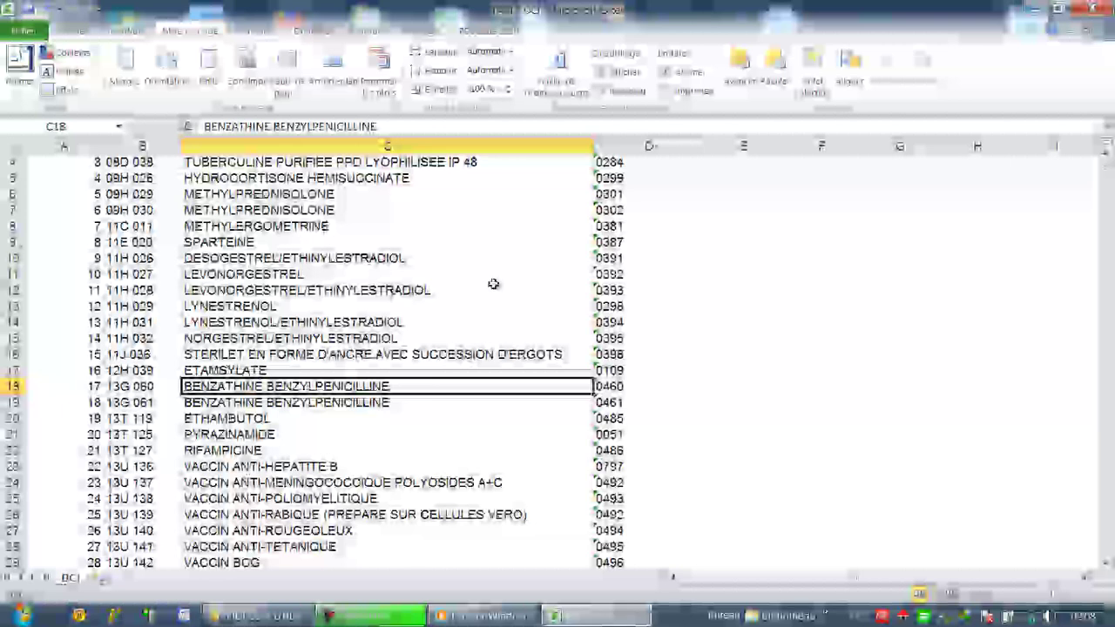